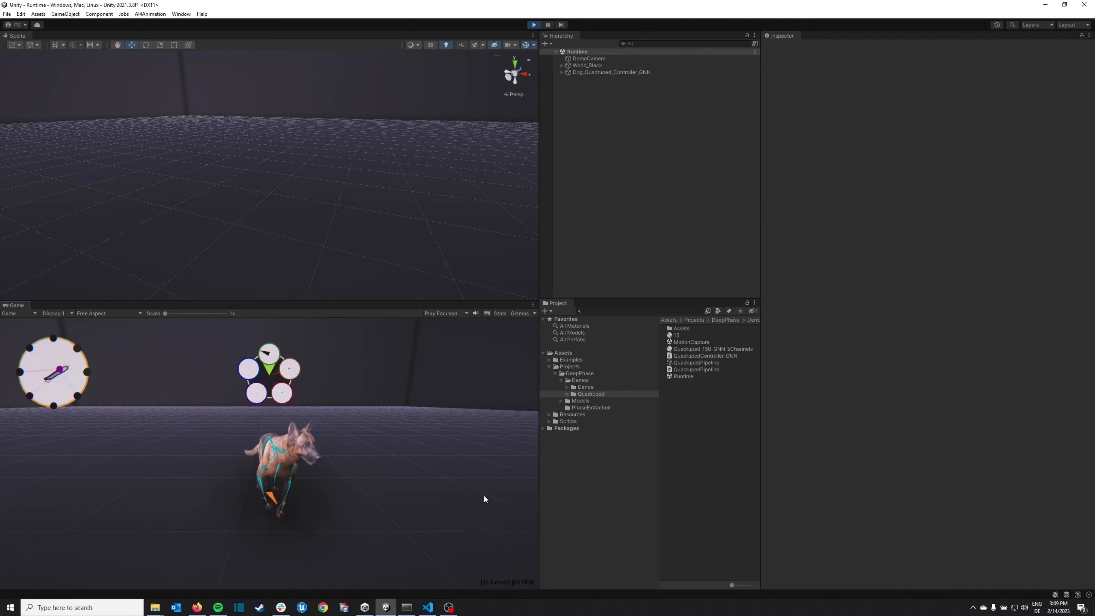
- Exit play mode in the Runtime scene and open the MotionCapture scene from the Quadruped demo folder
{"action": "left_click", "coordinate": [534, 25]}
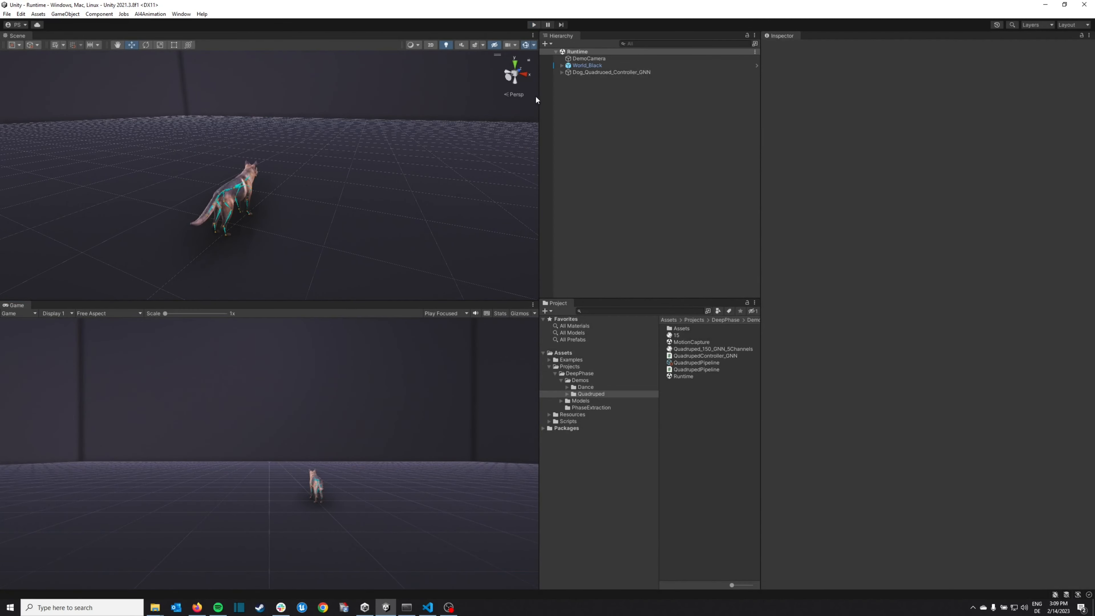
{"action": "left_click", "coordinate": [691, 342]}
{"action": "double_click", "coordinate": [691, 342]}
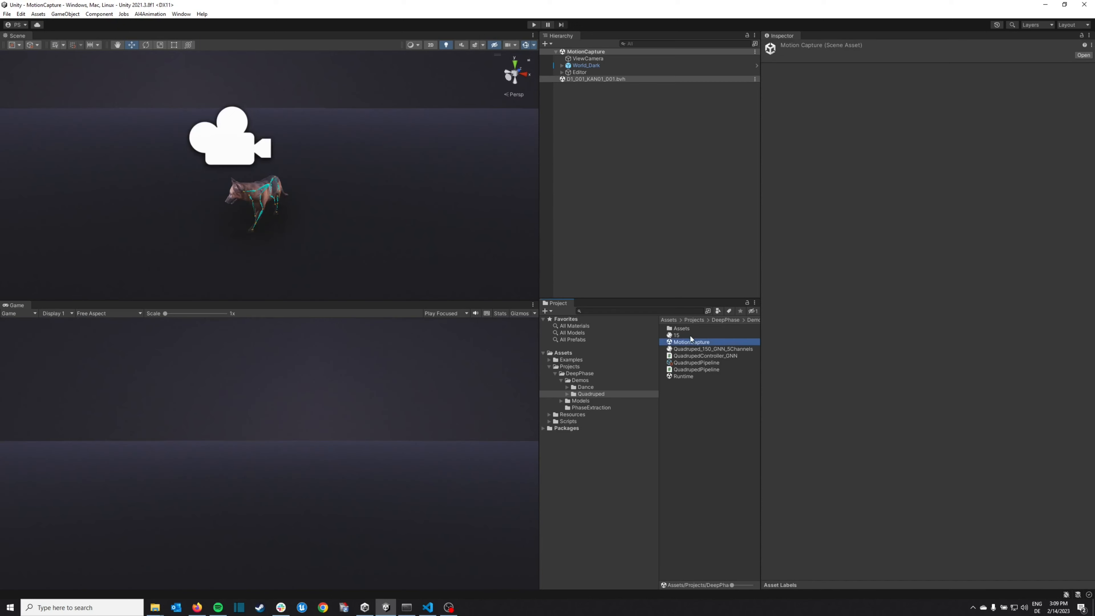
- Select the Editor object and move its motion timeline to about a third of the D1_001_KAN01_001.bvh clip
{"action": "left_click", "coordinate": [595, 72]}
{"action": "left_click", "coordinate": [876, 234]}
- Open the AI4Animation Asset Pipeline tool and assign QuadrupedPipeline as its setup
{"action": "left_click", "coordinate": [150, 14]}
{"action": "mouse_move", "coordinate": [155, 24]}
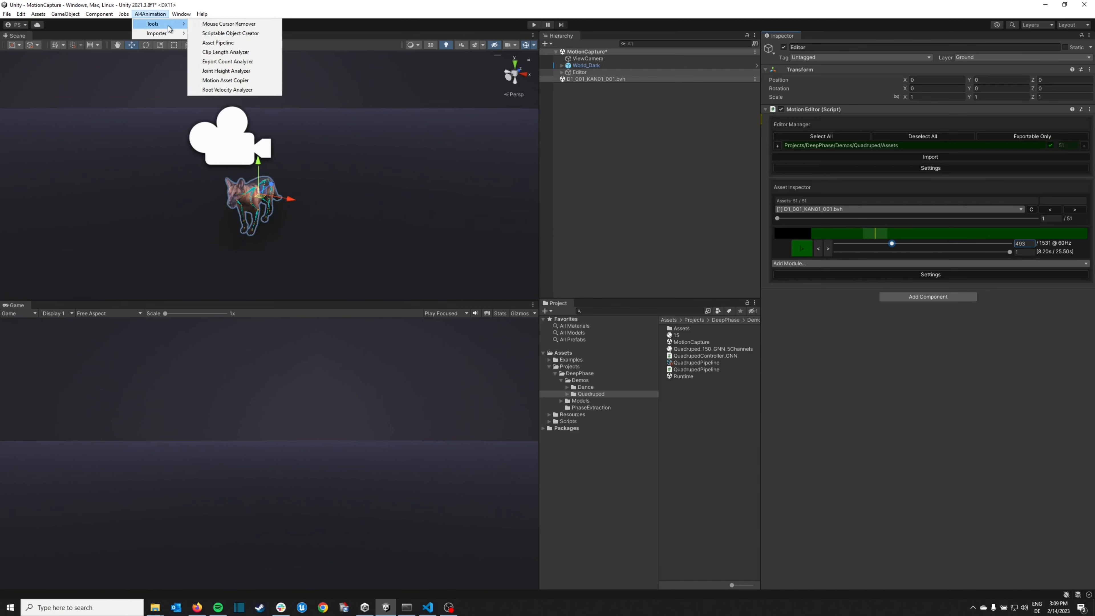
{"action": "left_click", "coordinate": [229, 43]}
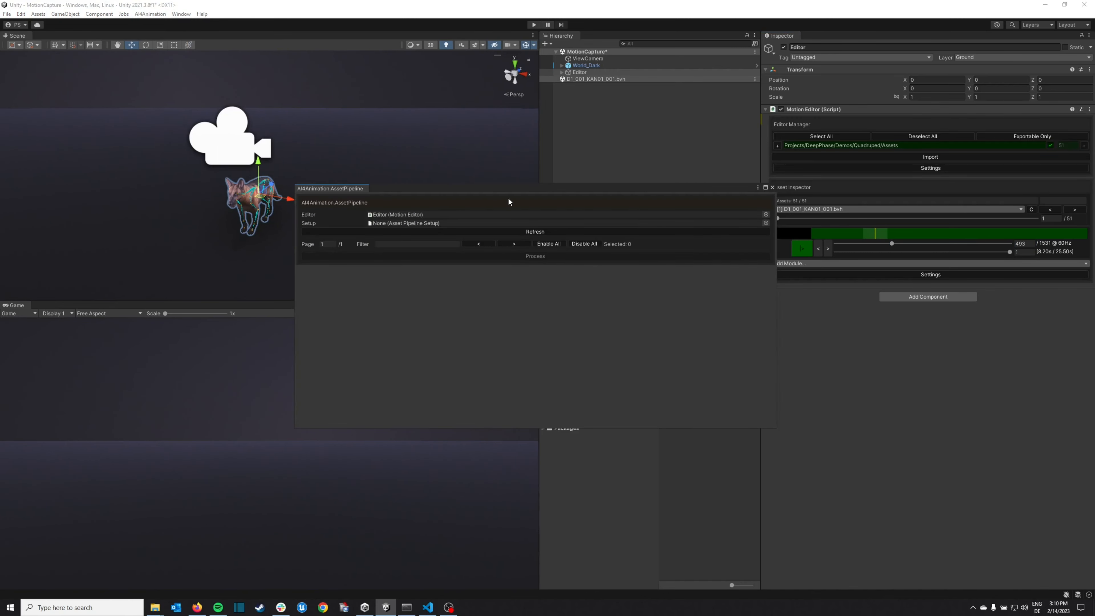
{"action": "left_click", "coordinate": [766, 223]}
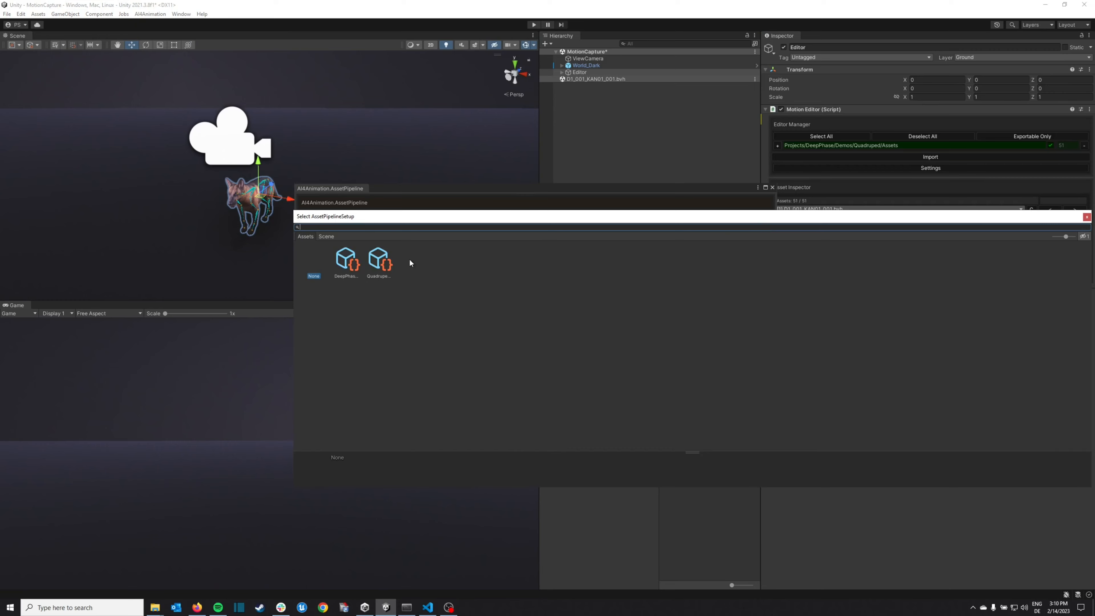
{"action": "double_click", "coordinate": [374, 259]}
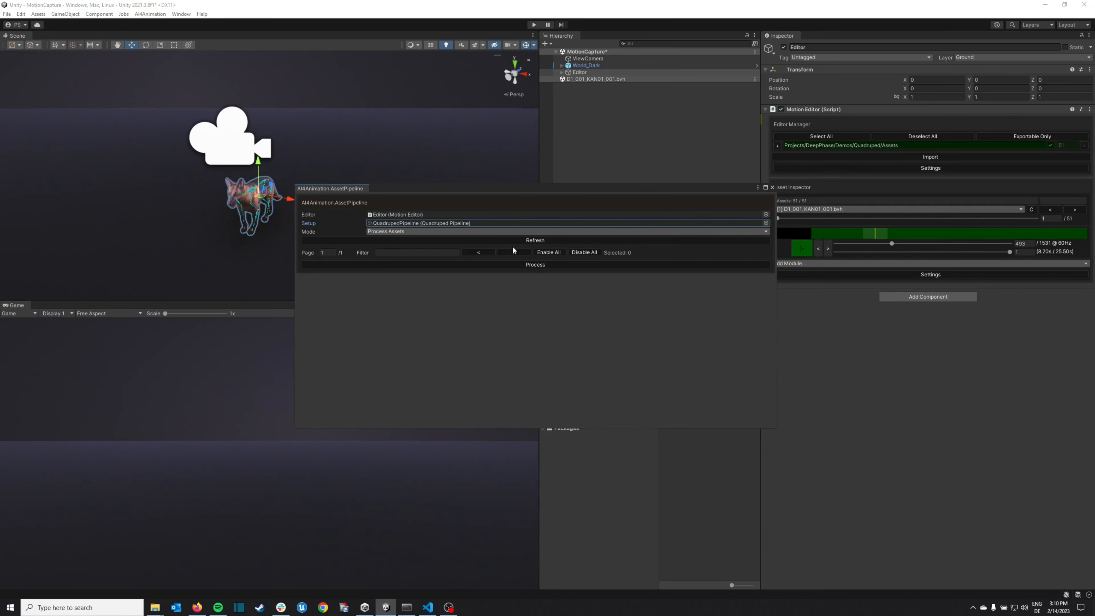
- Refresh the pipeline's asset list and process all selected motion assets in Process Assets mode
{"action": "left_click", "coordinate": [506, 240]}
{"action": "scroll", "coordinate": [489, 288], "scroll_direction": "down", "scroll_amount": 5}
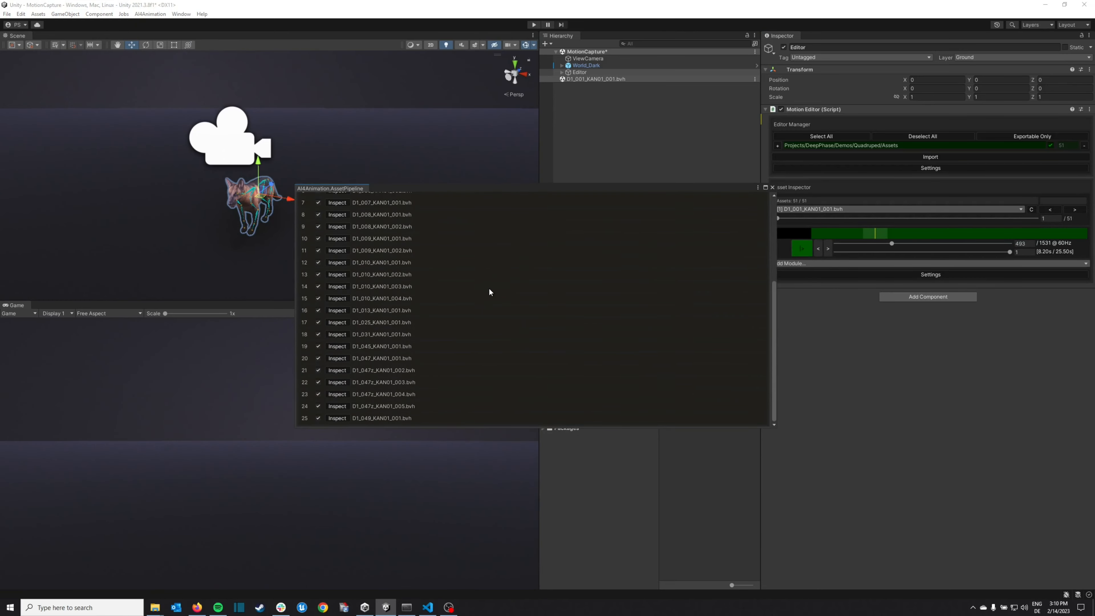
{"action": "scroll", "coordinate": [489, 293], "scroll_direction": "up", "scroll_amount": 5}
{"action": "left_click", "coordinate": [535, 265]}
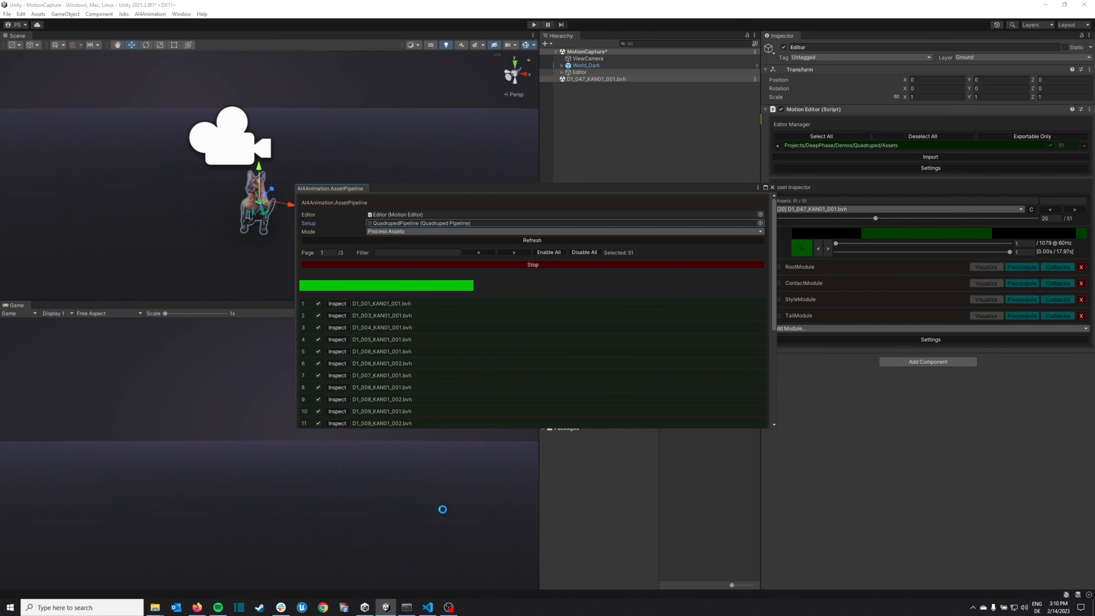
- Switch to Visual Studio Code and examine the ProcessAssets function in QuadrupedPipeline.cs
{"action": "left_click", "coordinate": [427, 607]}
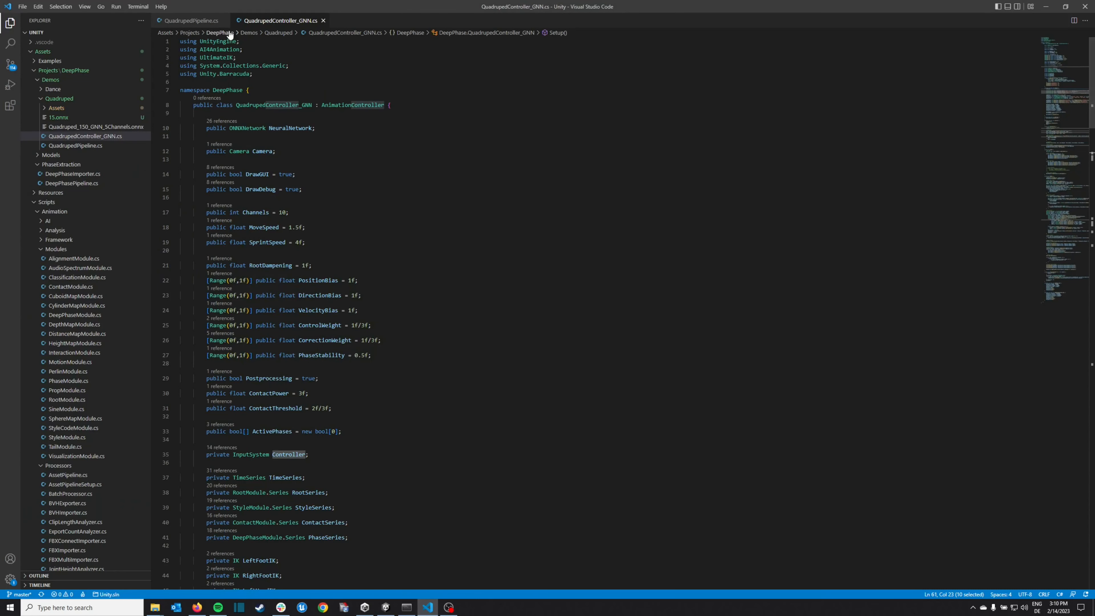
{"action": "left_click", "coordinate": [197, 21]}
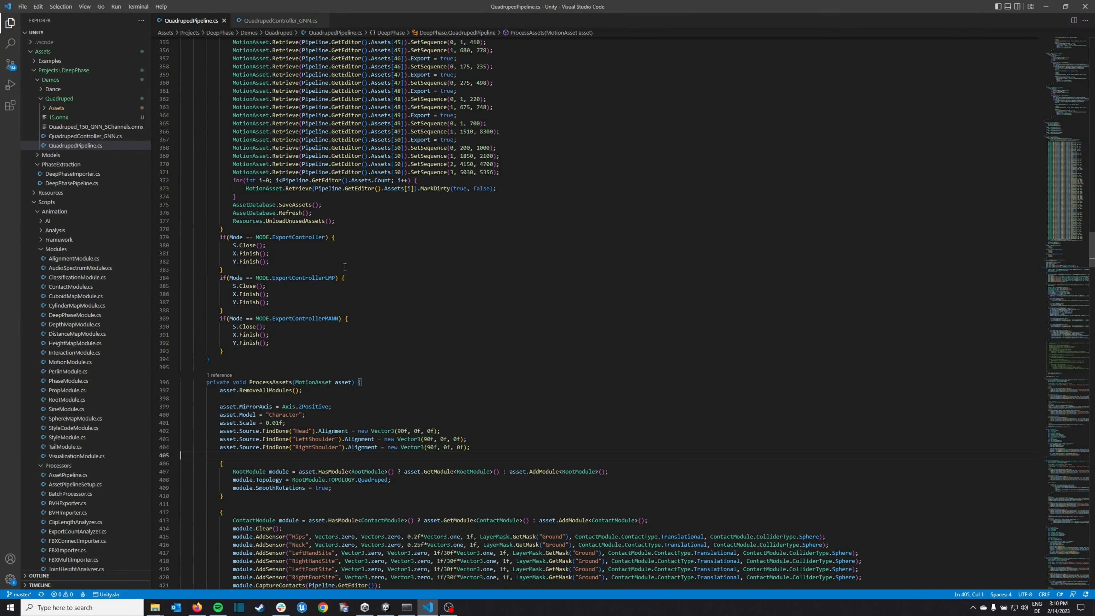
{"action": "scroll", "coordinate": [344, 265], "scroll_direction": "down", "scroll_amount": 12}
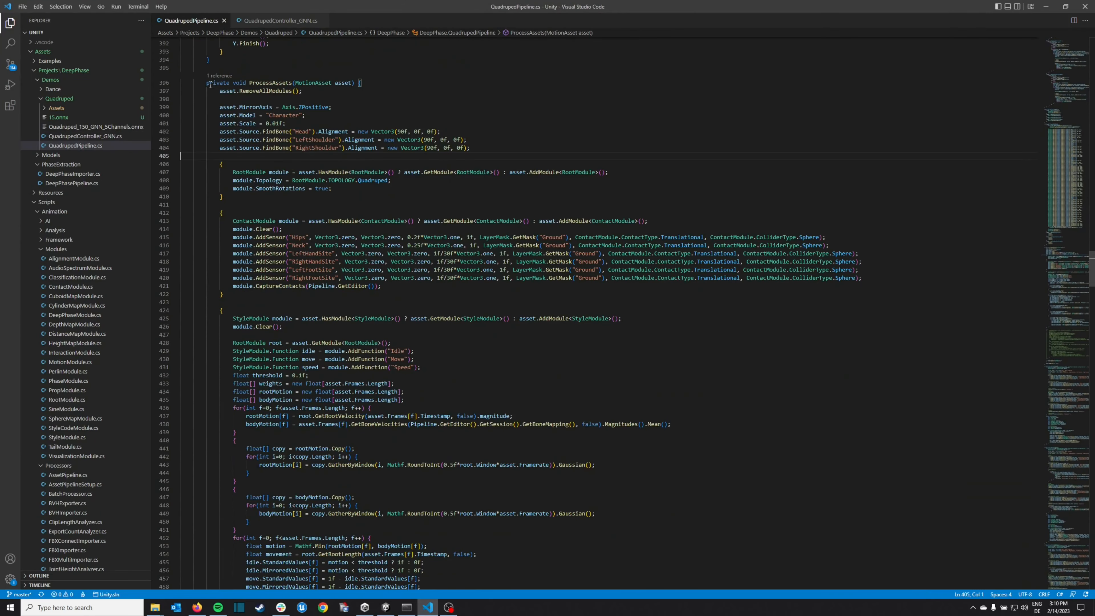
{"action": "left_click_drag", "start_coordinate": [207, 84], "coordinate": [374, 84]}
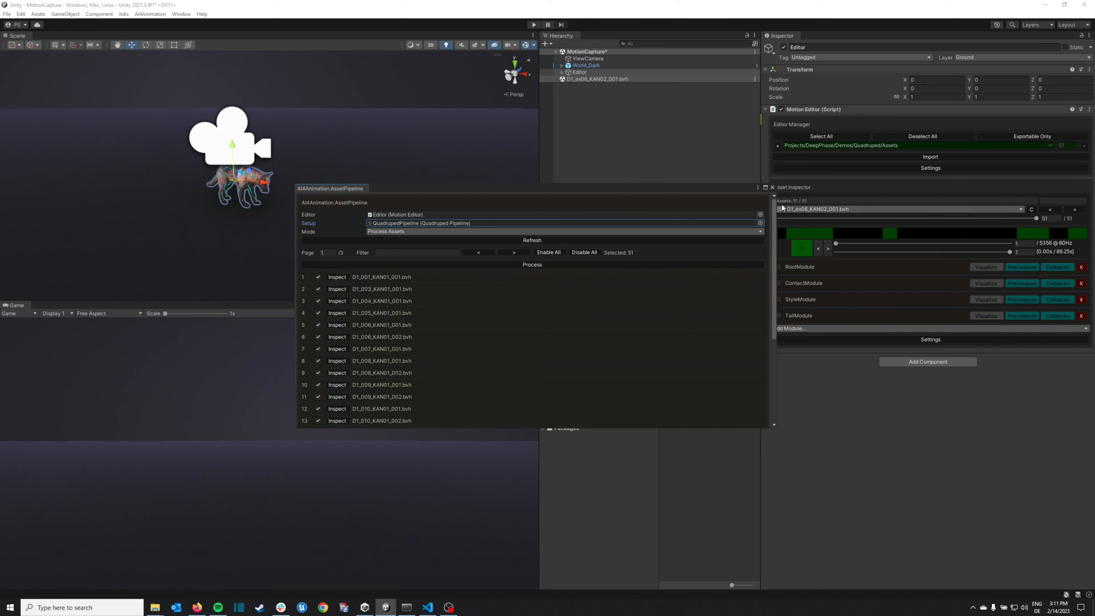
- Close the Asset Pipeline tool in Unity and load D1_001_KAN01_001.bvh in the Motion Editor's asset inspector
{"action": "left_click", "coordinate": [772, 187]}
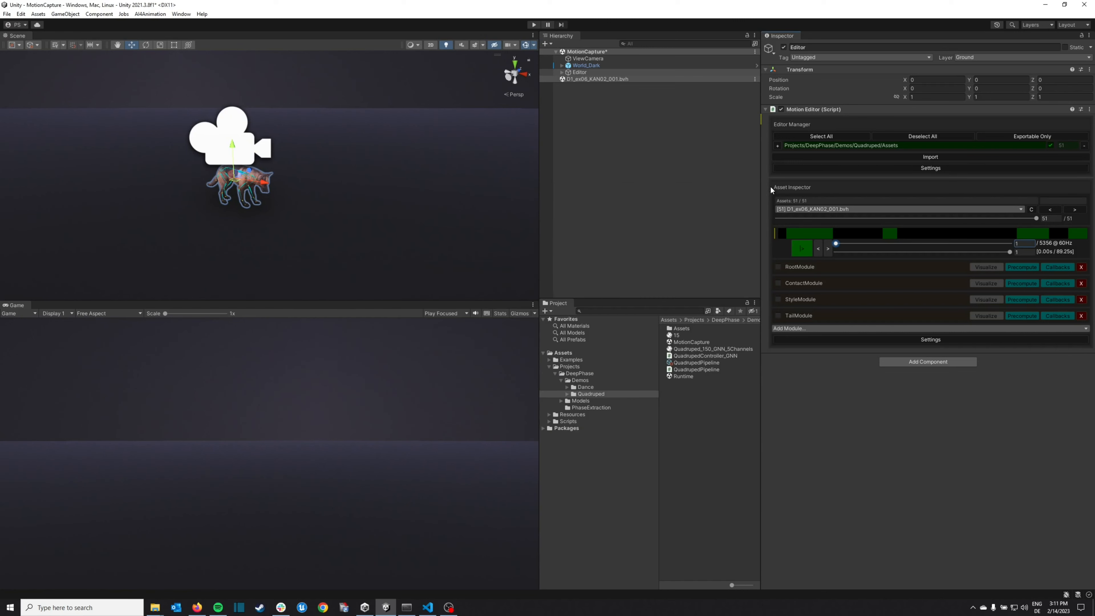
{"action": "left_click", "coordinate": [781, 209]}
{"action": "left_click", "coordinate": [801, 124]}
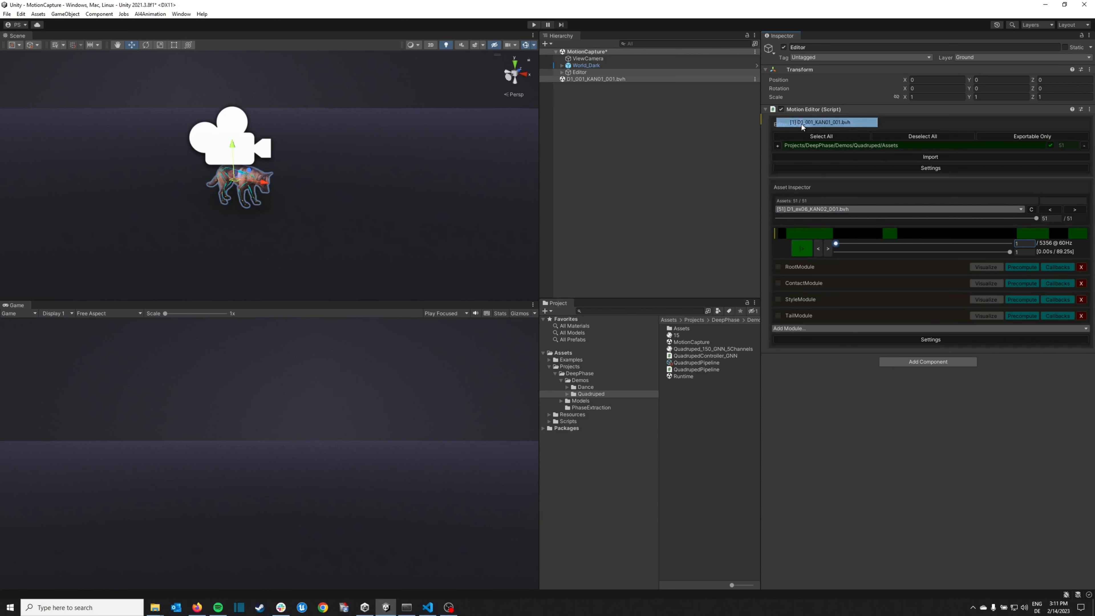
- Turn on visualization for the ContactModule and the StyleModule, leaving only the StyleModule's details expanded
{"action": "left_click", "coordinate": [780, 283]}
{"action": "left_click", "coordinate": [988, 284]}
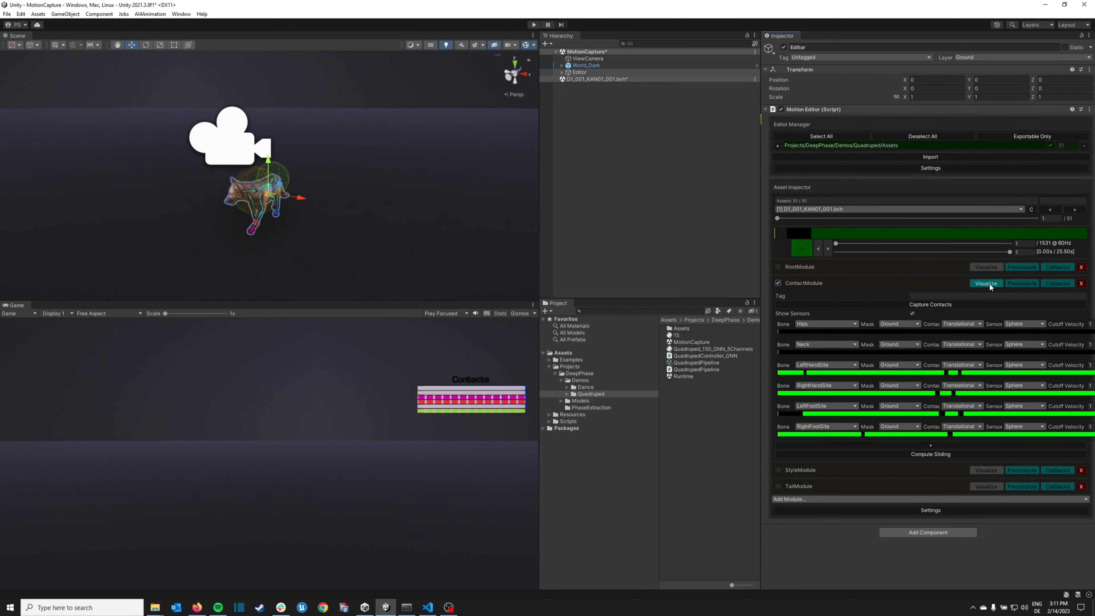
{"action": "left_click", "coordinate": [779, 283]}
{"action": "left_click", "coordinate": [779, 299]}
{"action": "left_click", "coordinate": [987, 300]}
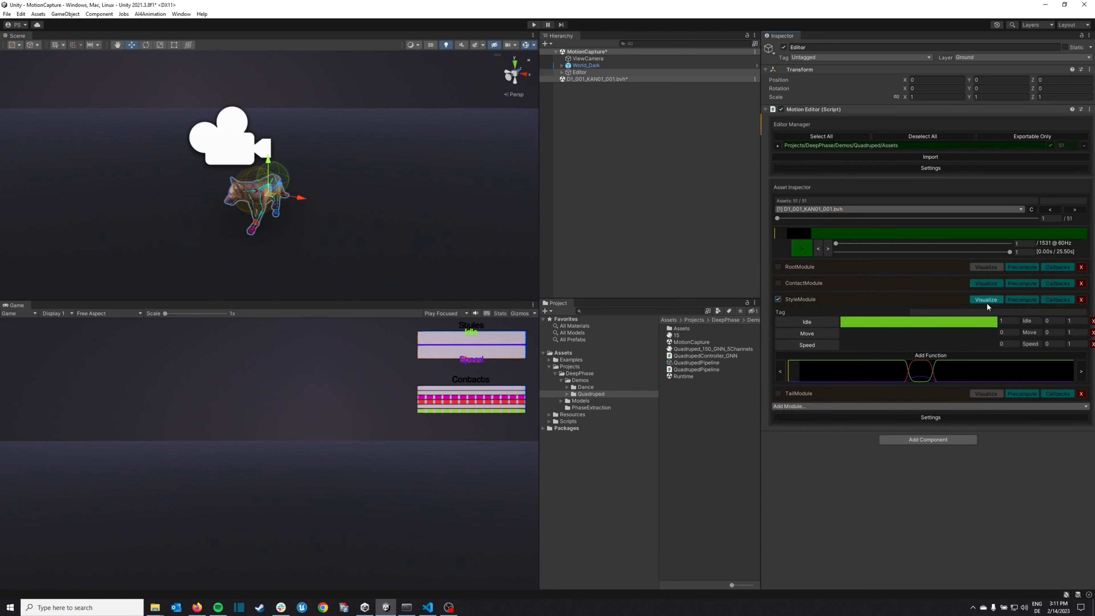
- Preview the motion playback, then stop it with the contact visualization turned off and the StyleModule collapsed
{"action": "left_click", "coordinate": [801, 248]}
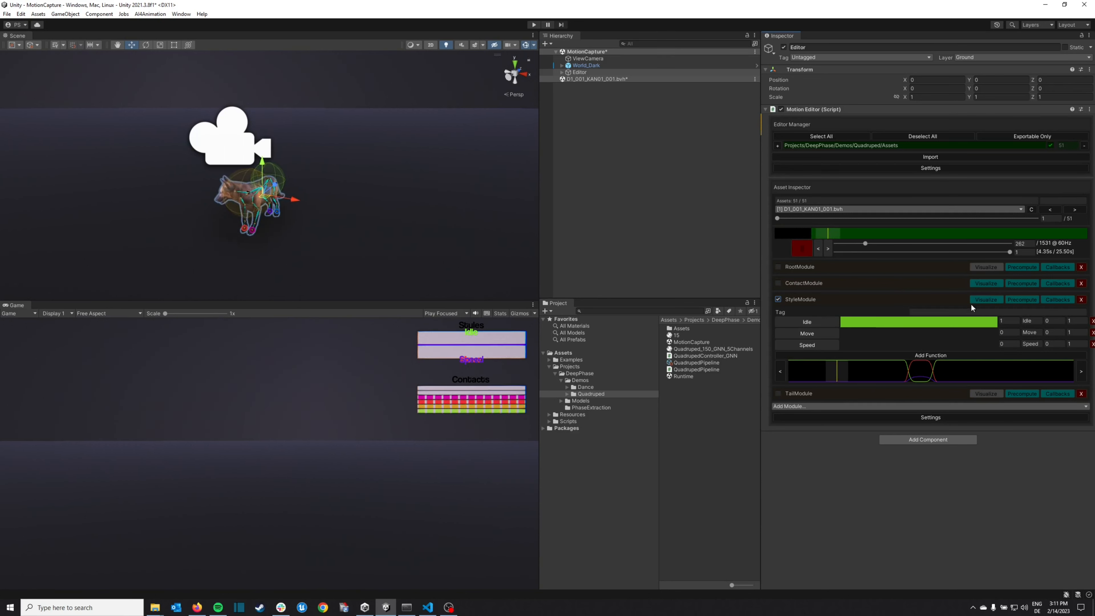
{"action": "left_click", "coordinate": [987, 284]}
{"action": "left_click", "coordinate": [802, 249]}
{"action": "left_click", "coordinate": [778, 299]}
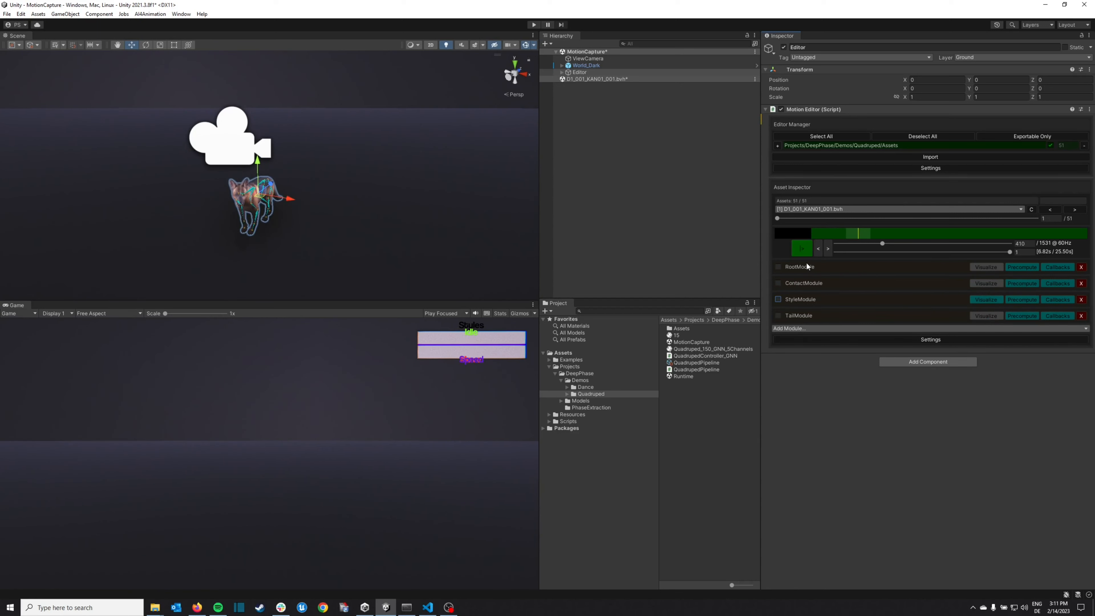
- Reopen the AI4Animation Asset Pipeline tool and assign DeepPhasePipeline as its setup
{"action": "left_click", "coordinate": [150, 14]}
{"action": "mouse_move", "coordinate": [162, 25]}
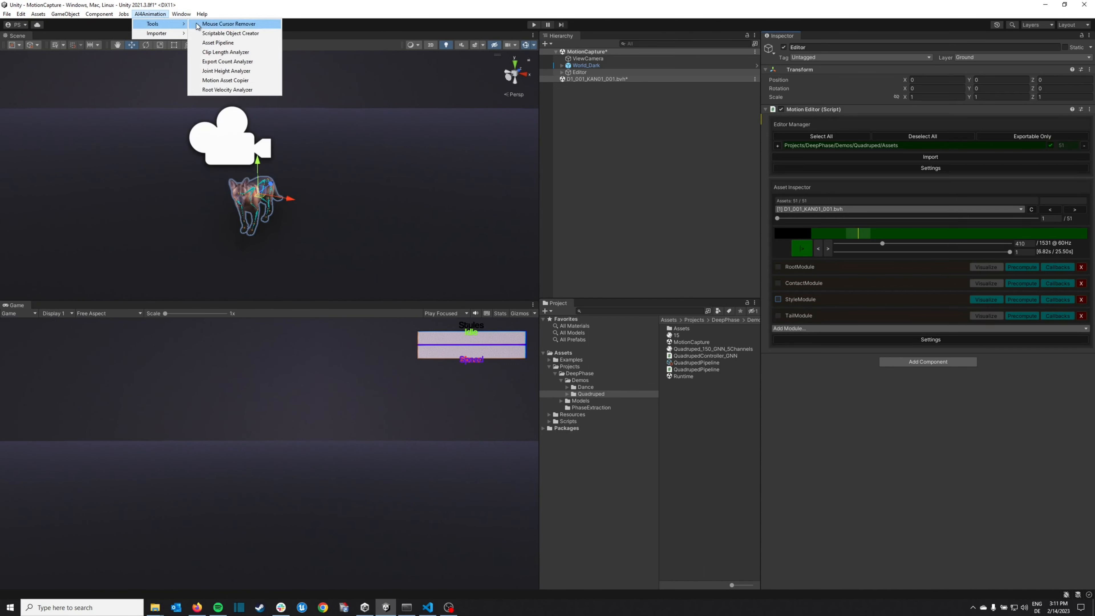
{"action": "left_click", "coordinate": [218, 42]}
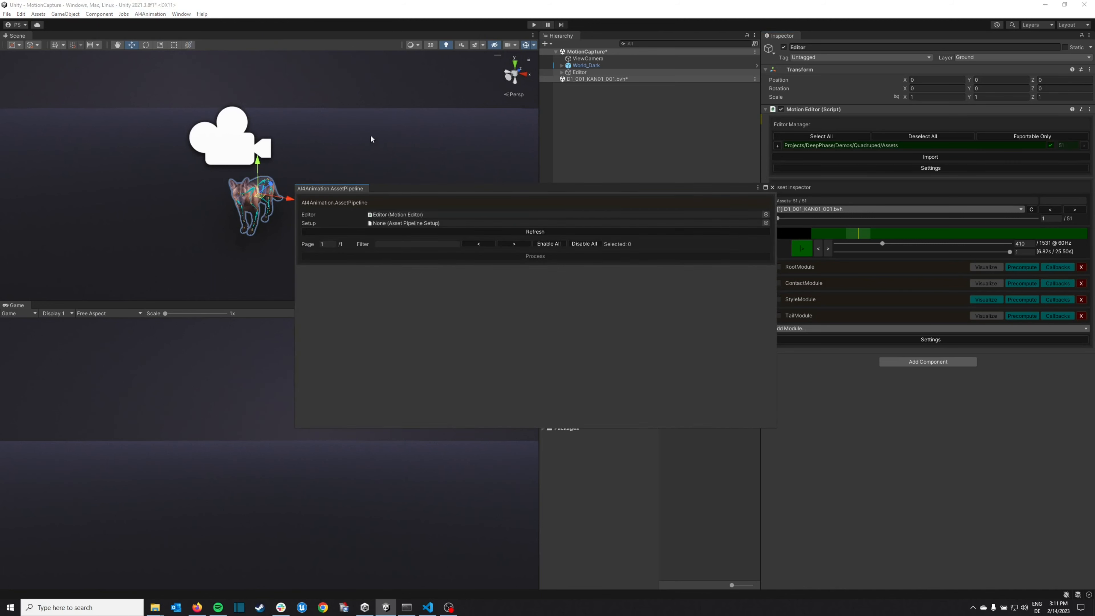
{"action": "left_click", "coordinate": [766, 223]}
{"action": "left_click", "coordinate": [347, 268]}
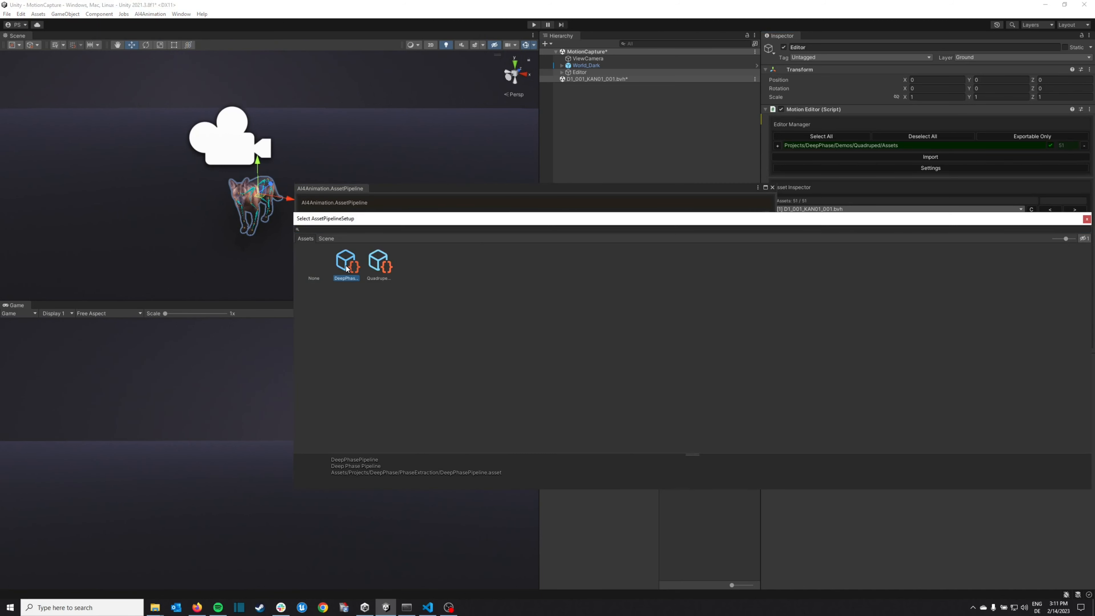
{"action": "double_click", "coordinate": [346, 268]}
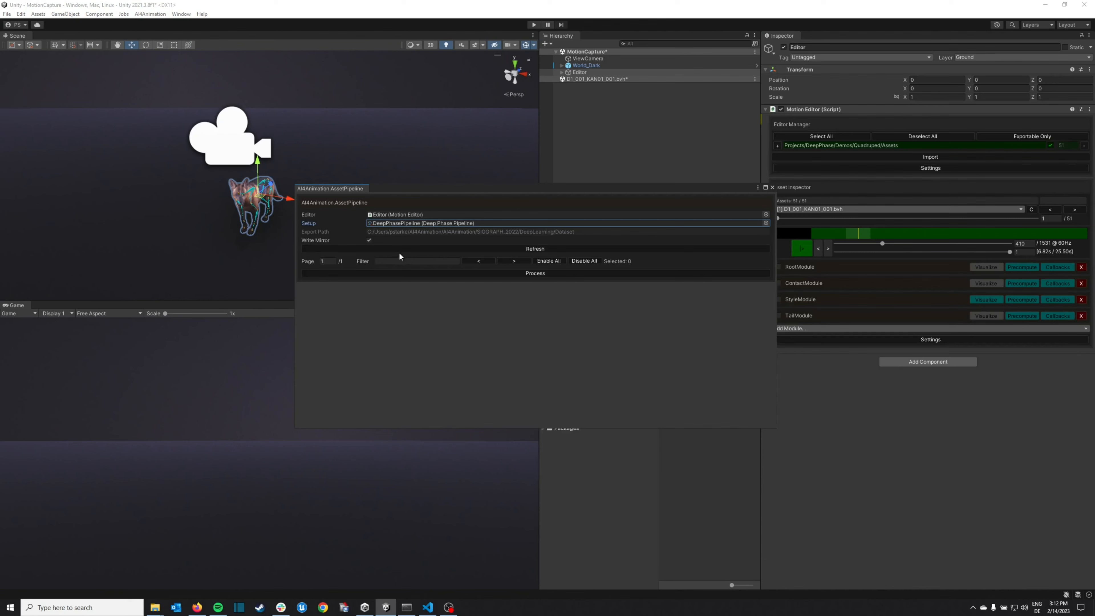
- Refresh the asset list and run the DeepPhasePipeline on all motion assets with Write Mirror enabled
{"action": "left_click", "coordinate": [491, 249]}
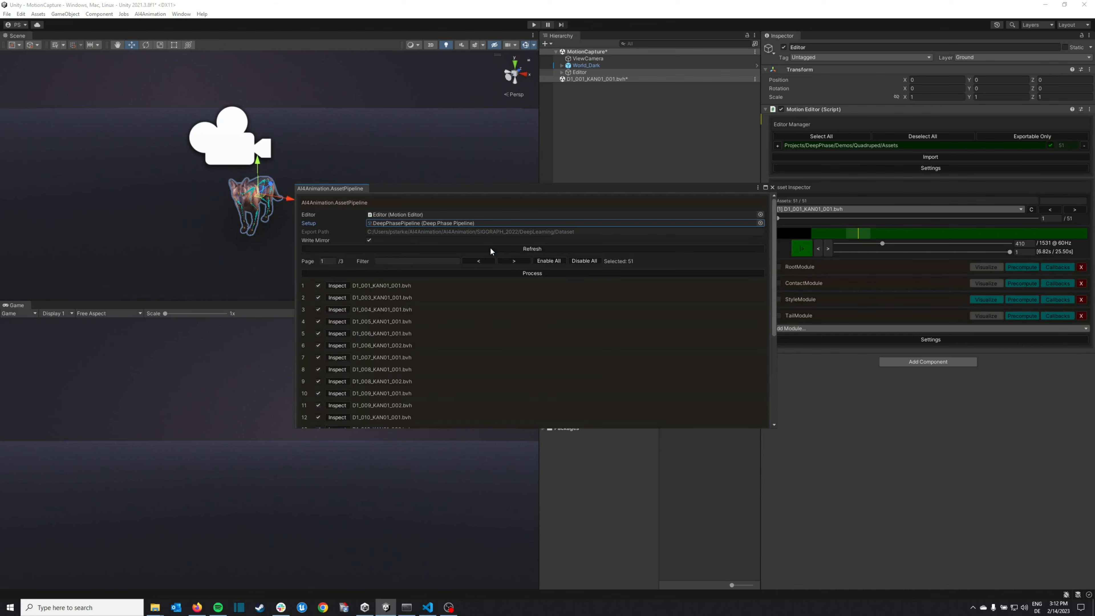
{"action": "scroll", "coordinate": [475, 279], "scroll_direction": "down", "scroll_amount": 6}
{"action": "scroll", "coordinate": [476, 279], "scroll_direction": "up", "scroll_amount": 6}
{"action": "left_click", "coordinate": [526, 273]}
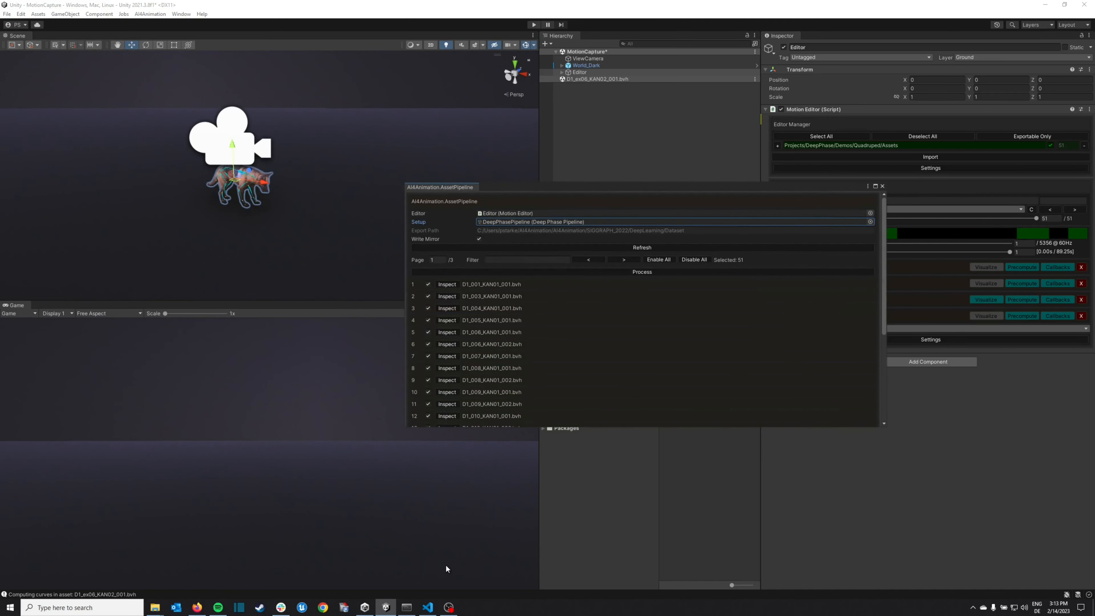
- In File Explorer, copy Data.bin, DataShape.txt and Sequences.txt from the SIGGRAPH_2022 DeepLearning\Dataset folder
{"action": "mouse_move", "coordinate": [155, 608]}
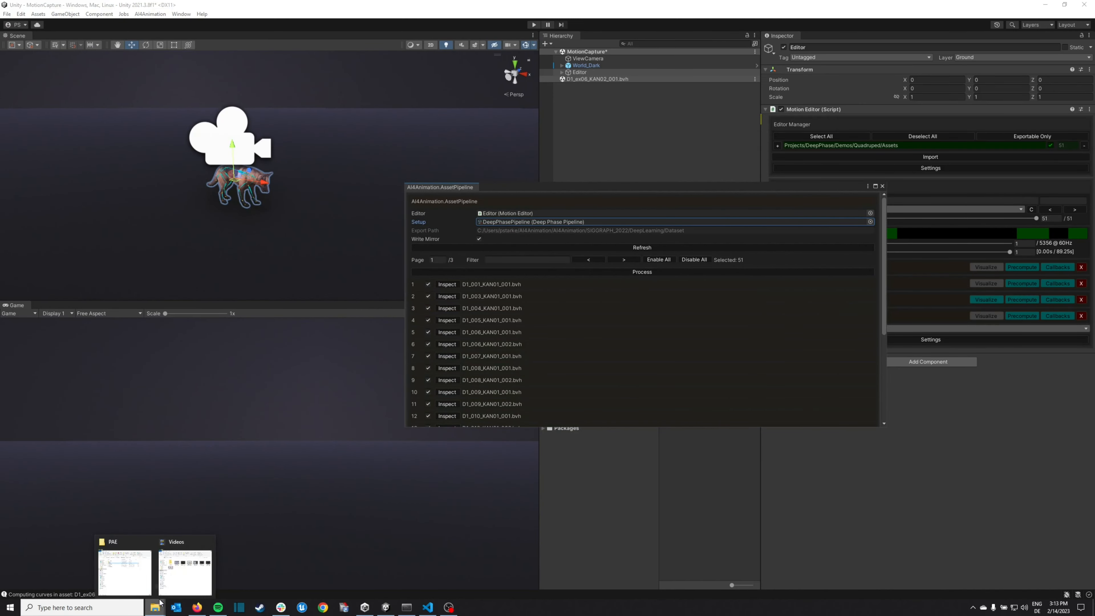
{"action": "left_click", "coordinate": [140, 584]}
{"action": "left_click", "coordinate": [733, 192]}
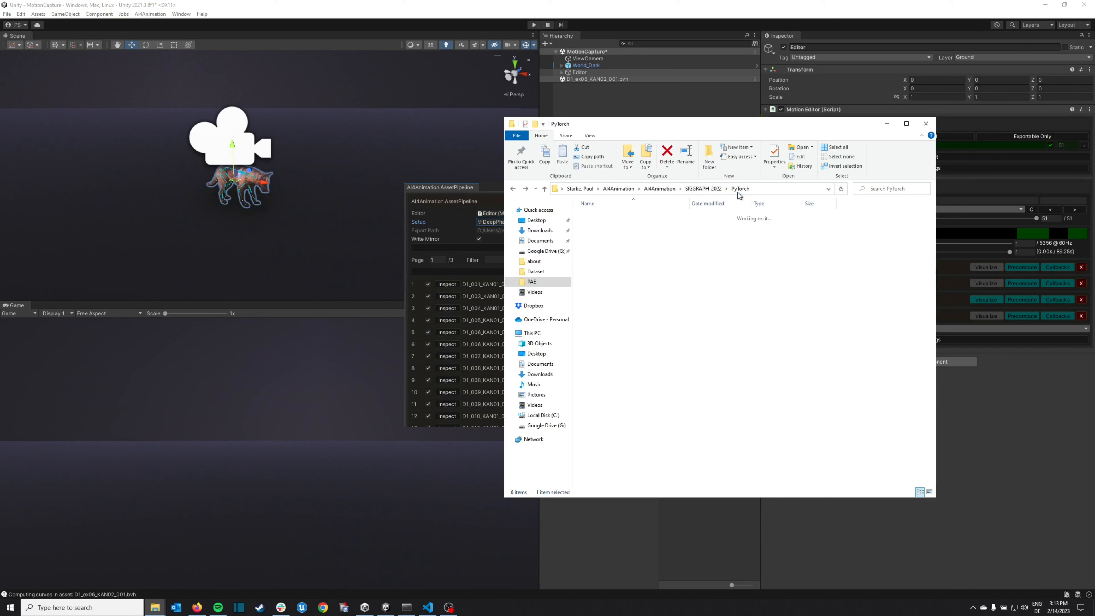
{"action": "left_click", "coordinate": [702, 188]}
{"action": "left_click", "coordinate": [605, 217]}
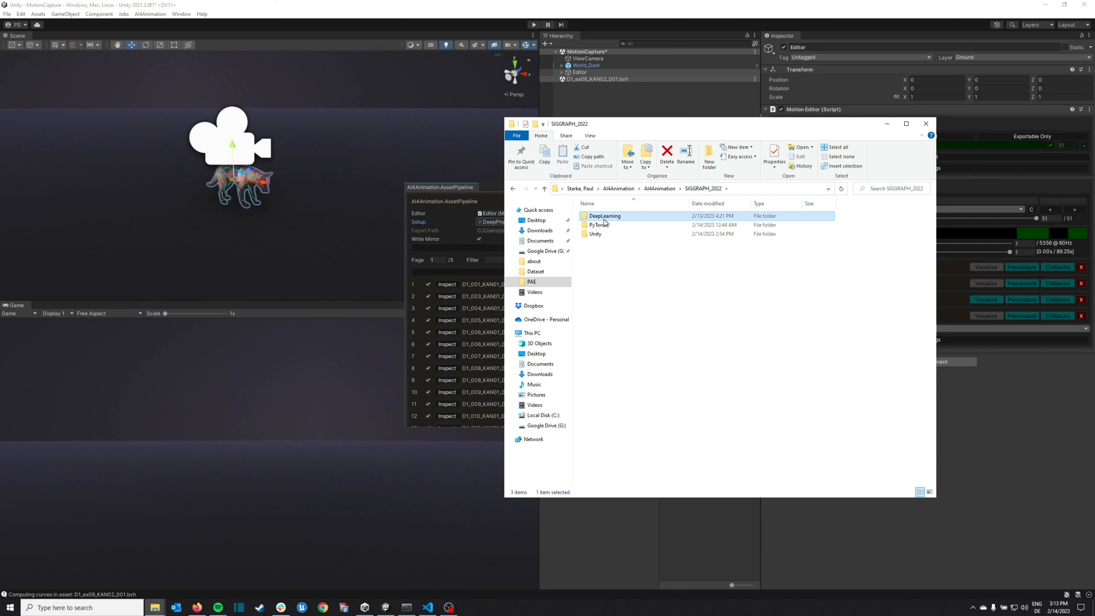
{"action": "double_click", "coordinate": [605, 218]}
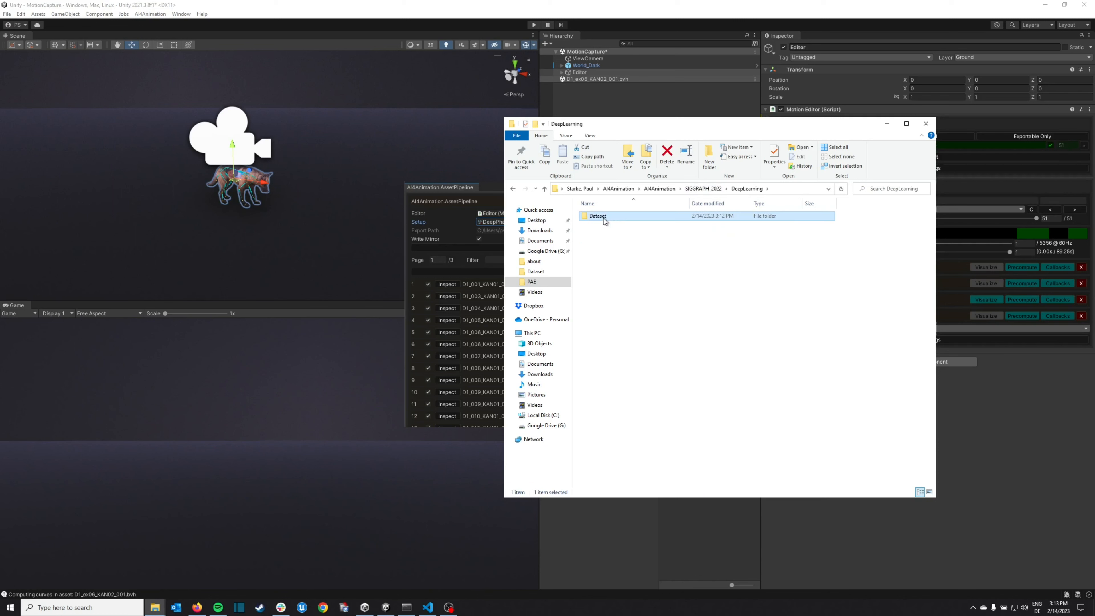
{"action": "double_click", "coordinate": [604, 219]}
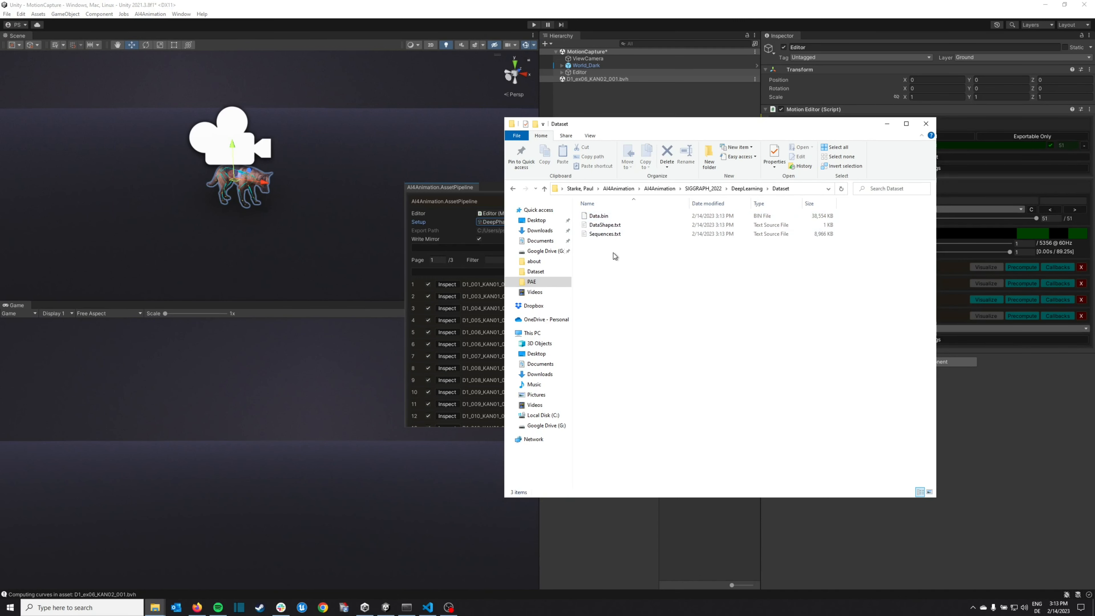
{"action": "left_click_drag", "start_coordinate": [610, 260], "coordinate": [640, 205]}
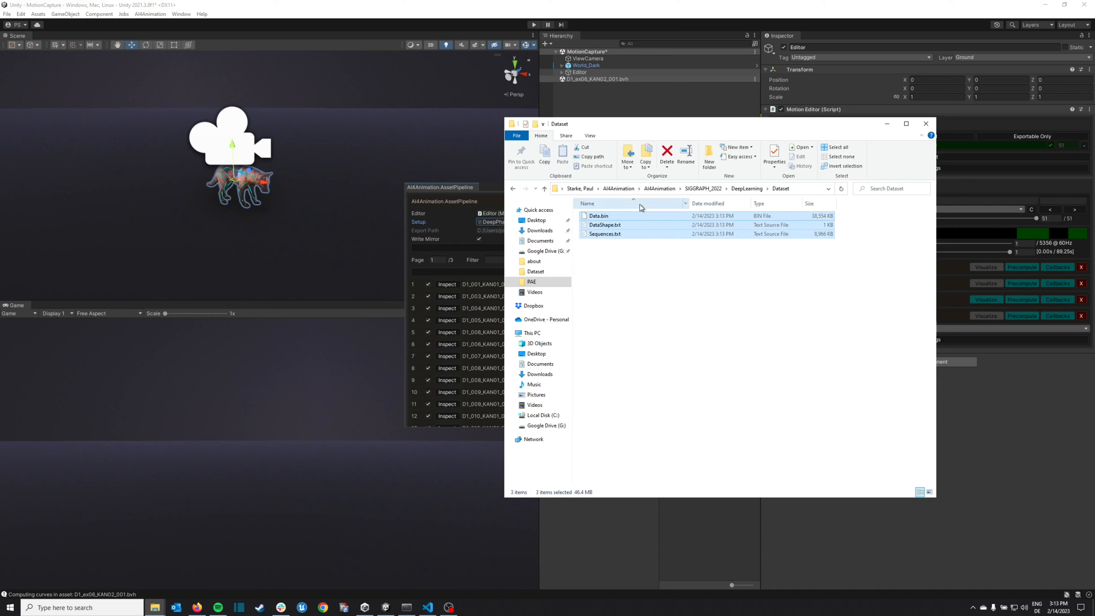
{"action": "key", "text": "ctrl+c"}
- Paste the three exported files into the empty PyTorch\PAE\Dataset folder and return to the PAE folder
{"action": "left_click", "coordinate": [747, 188]}
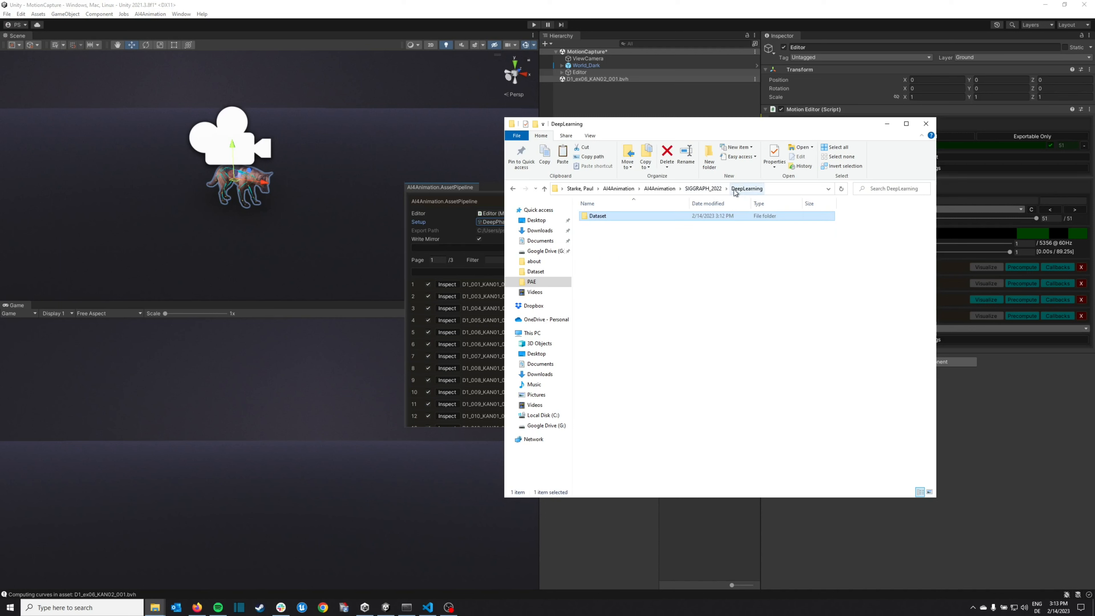
{"action": "left_click", "coordinate": [714, 190]}
{"action": "double_click", "coordinate": [621, 226]}
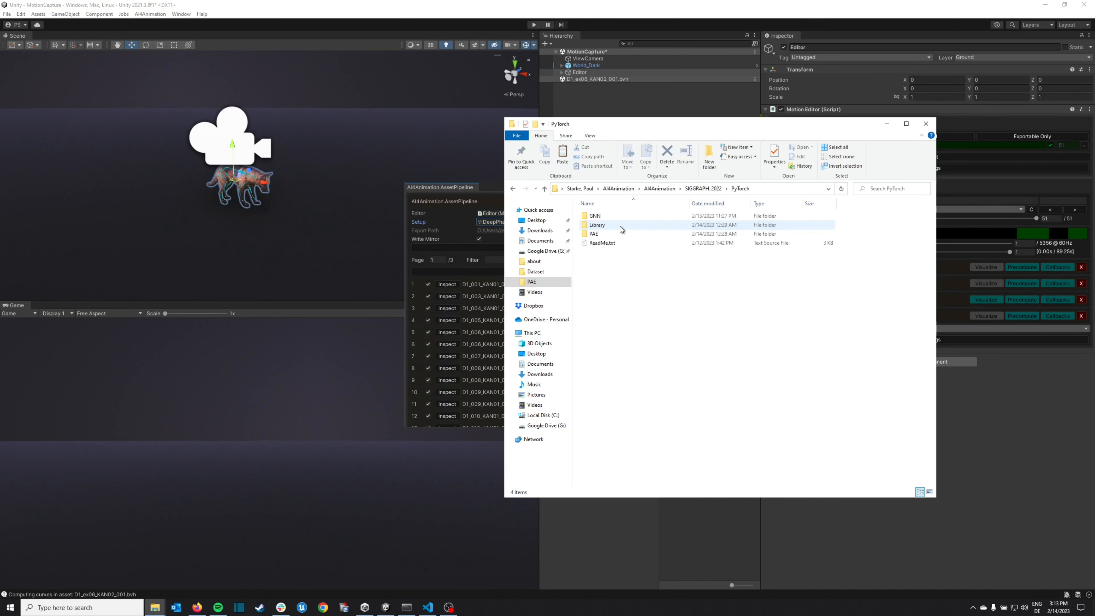
{"action": "double_click", "coordinate": [612, 233]}
{"action": "left_click", "coordinate": [614, 226]}
{"action": "double_click", "coordinate": [614, 226]}
{"action": "right_click", "coordinate": [626, 242]}
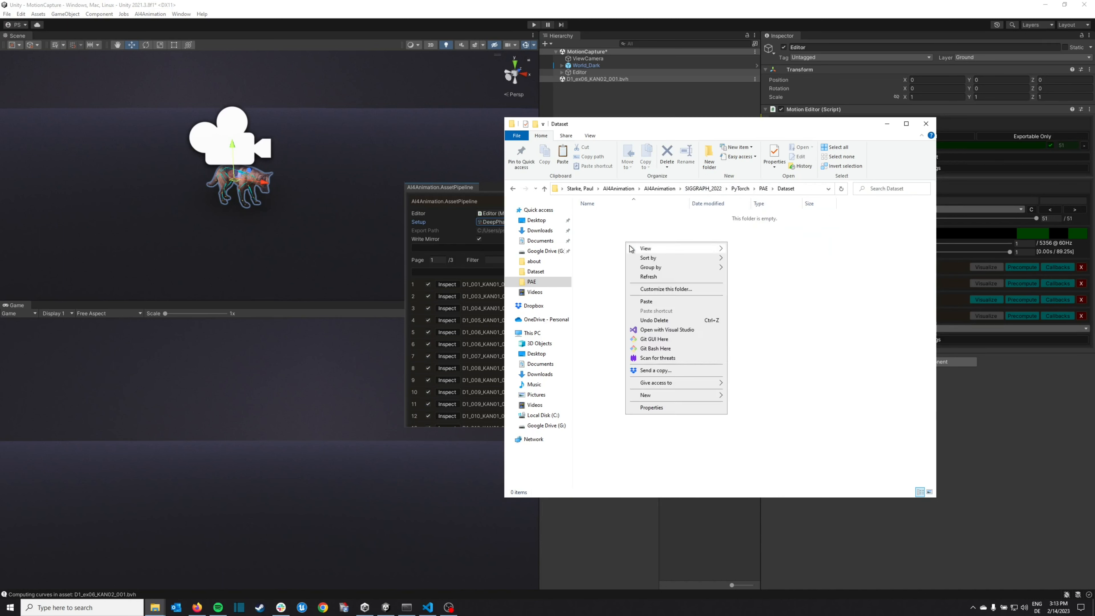
{"action": "left_click", "coordinate": [643, 302]}
{"action": "left_click", "coordinate": [641, 285]}
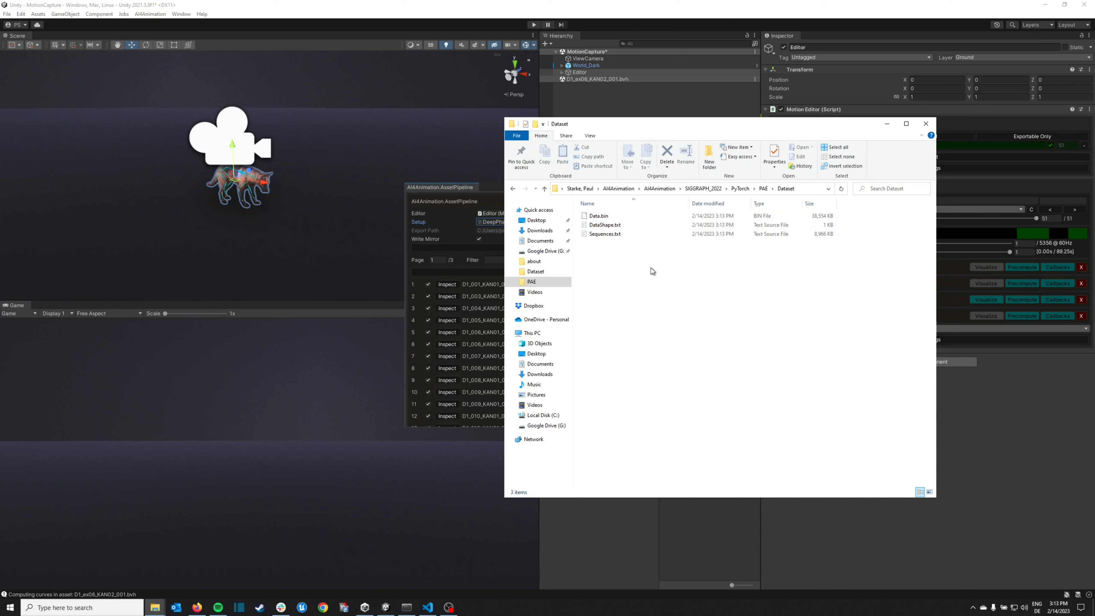
{"action": "left_click", "coordinate": [763, 188]}
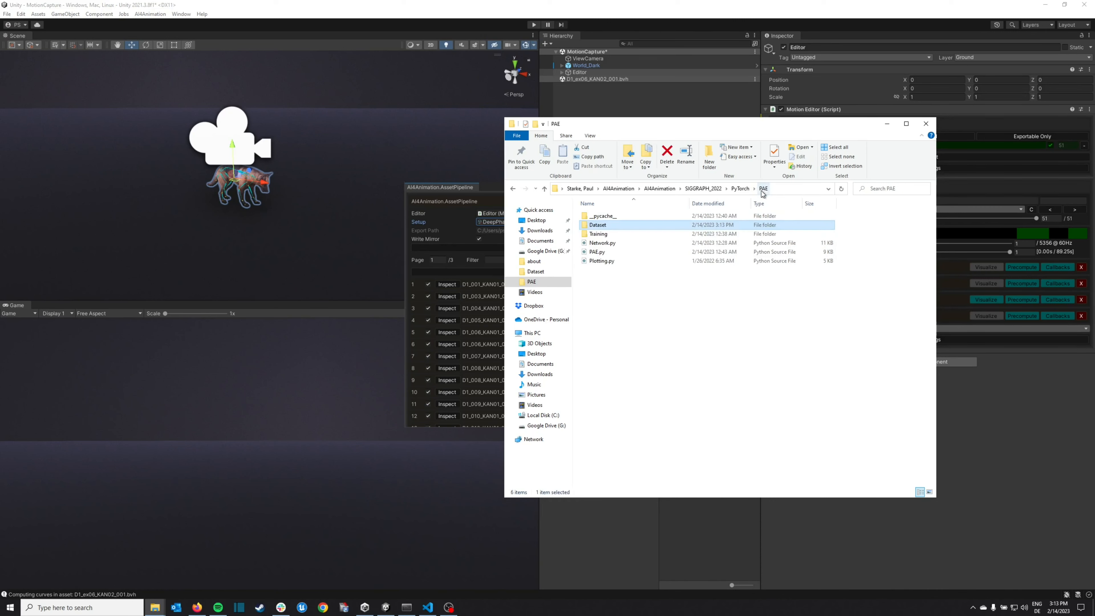
- Open Network.py from the PAE folder and examine its joints, fps and phase_channels parameters
{"action": "left_click", "coordinate": [608, 245]}
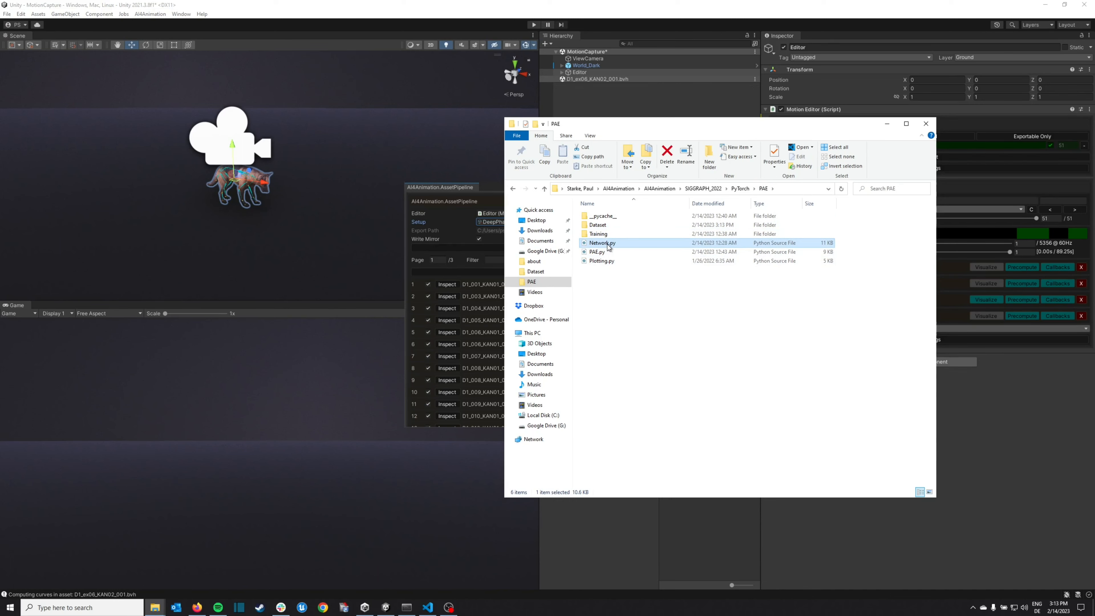
{"action": "double_click", "coordinate": [608, 245]}
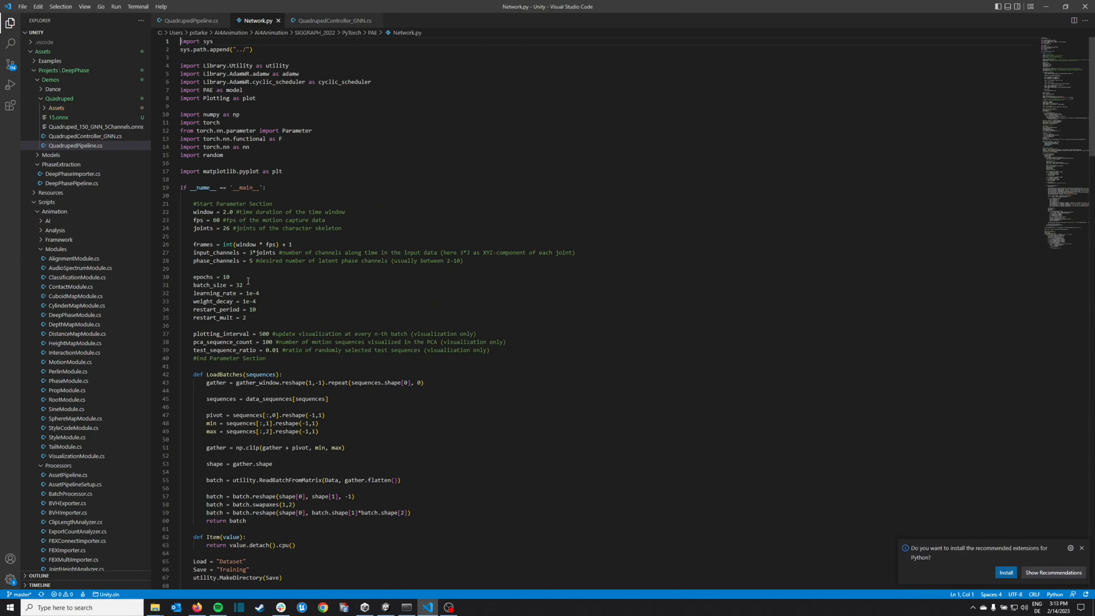
{"action": "left_click_drag", "start_coordinate": [346, 228], "coordinate": [195, 229]}
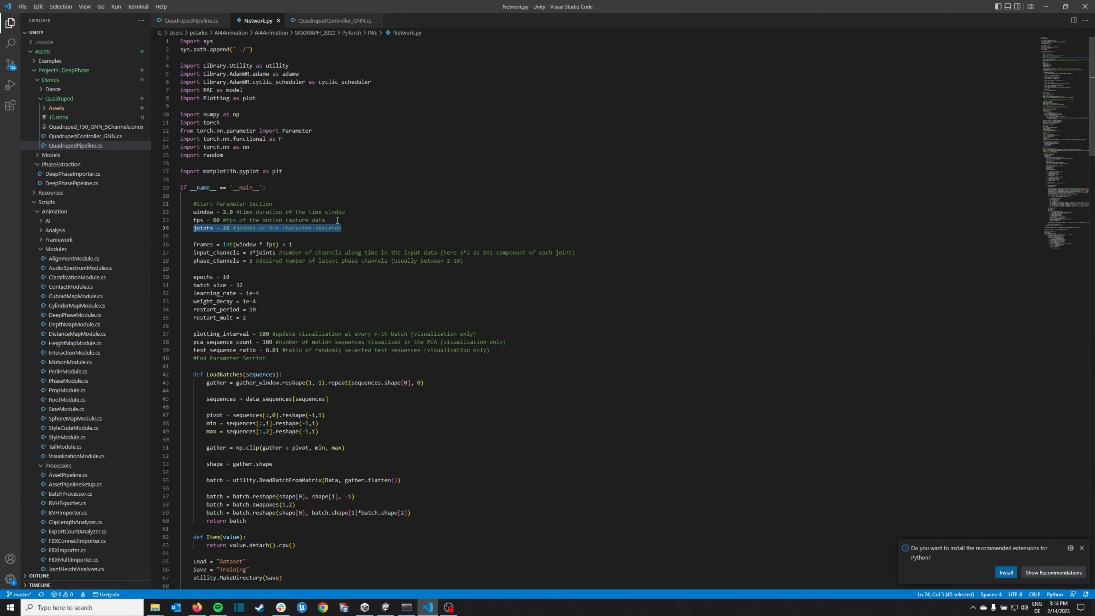
{"action": "left_click_drag", "start_coordinate": [337, 220], "coordinate": [191, 220]}
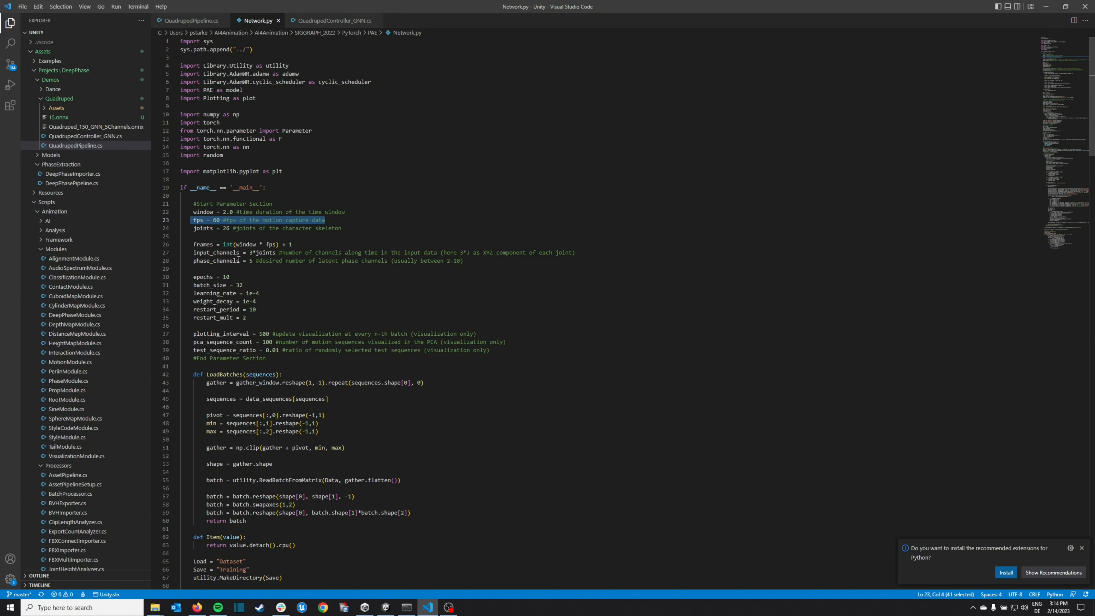
{"action": "left_click_drag", "start_coordinate": [490, 262], "coordinate": [177, 260]}
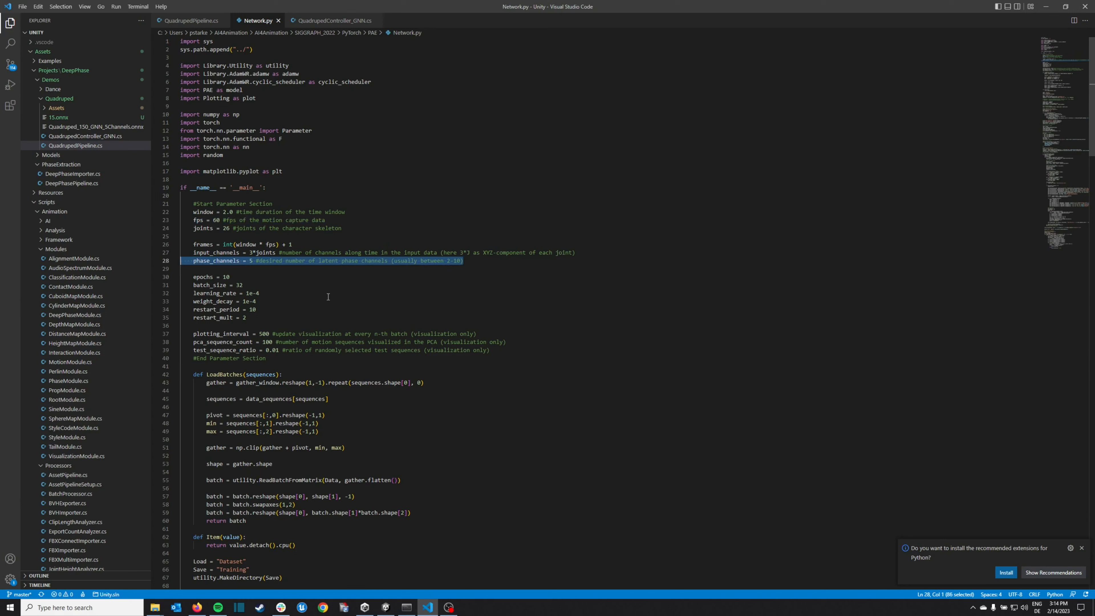
- In the Anaconda Prompt, start the phase network training by running python Network.py from the PAE folder
{"action": "left_click", "coordinate": [407, 607]}
{"action": "left_click_drag", "start_coordinate": [339, 130], "coordinate": [640, 229]}
{"action": "type", "text": "p"}
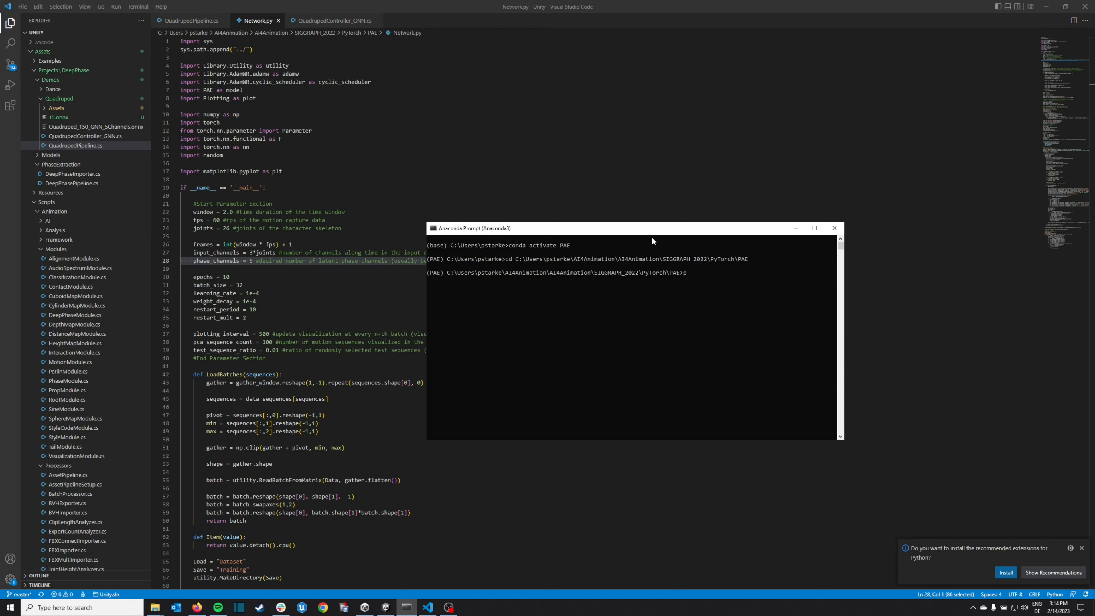
{"action": "type", "text": "ython"}
{"action": "type", "text": " PA"}
{"action": "type", "text": " Network.p"}
{"action": "type", "text": "y"}
{"action": "key", "text": "Return"}
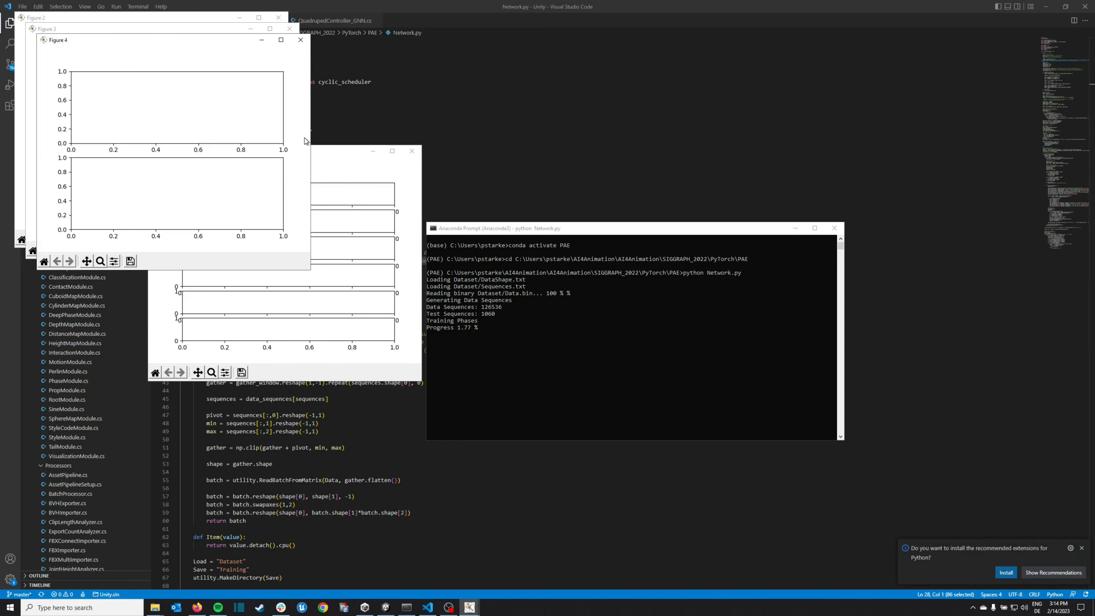
- Arrange the four training figure windows and the Anaconda Prompt so that all the plots can be seen during training
{"action": "left_click_drag", "start_coordinate": [206, 42], "coordinate": [860, 75]}
{"action": "left_click_drag", "start_coordinate": [344, 158], "coordinate": [558, 77]}
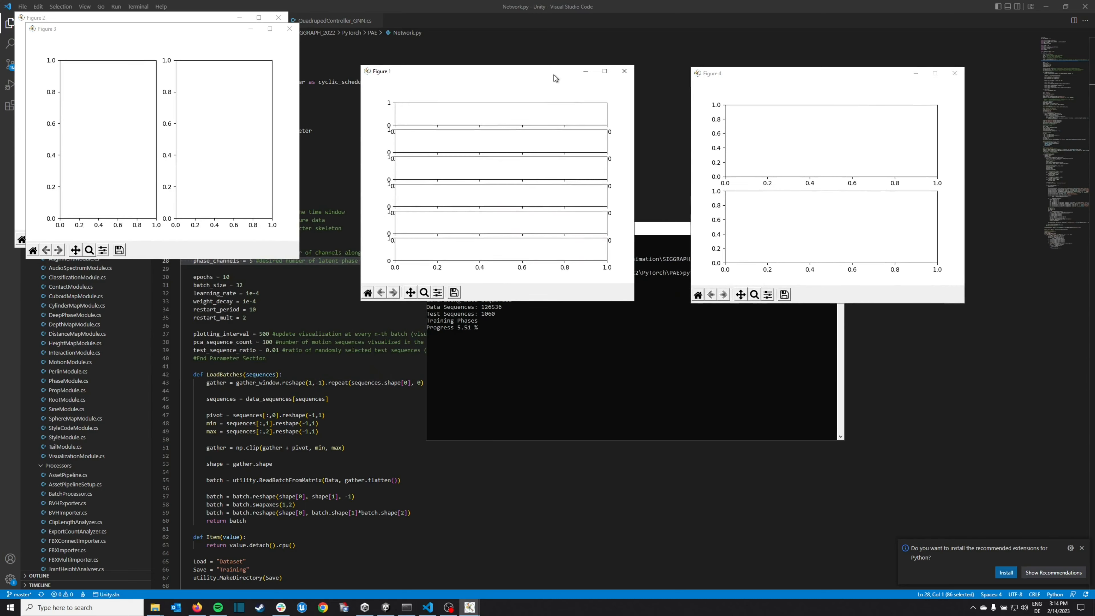
{"action": "left_click_drag", "start_coordinate": [178, 35], "coordinate": [846, 333]}
{"action": "left_click_drag", "start_coordinate": [192, 21], "coordinate": [552, 360]}
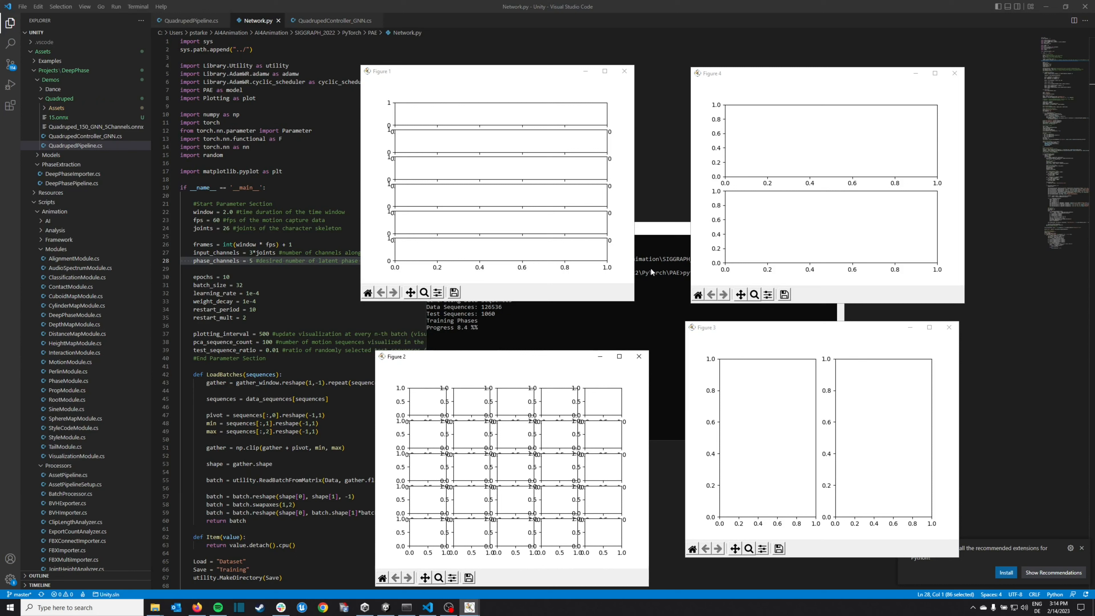
{"action": "left_click", "coordinate": [641, 229]}
{"action": "left_click_drag", "start_coordinate": [641, 229], "coordinate": [316, 230]}
{"action": "left_click", "coordinate": [540, 352]}
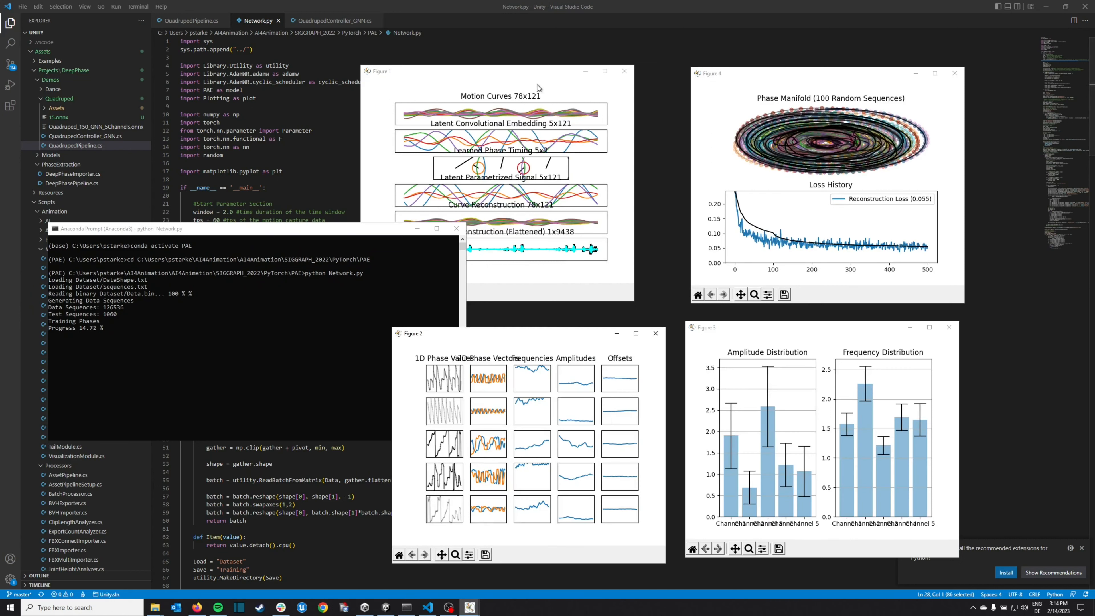
{"action": "left_click_drag", "start_coordinate": [495, 338], "coordinate": [466, 329]}
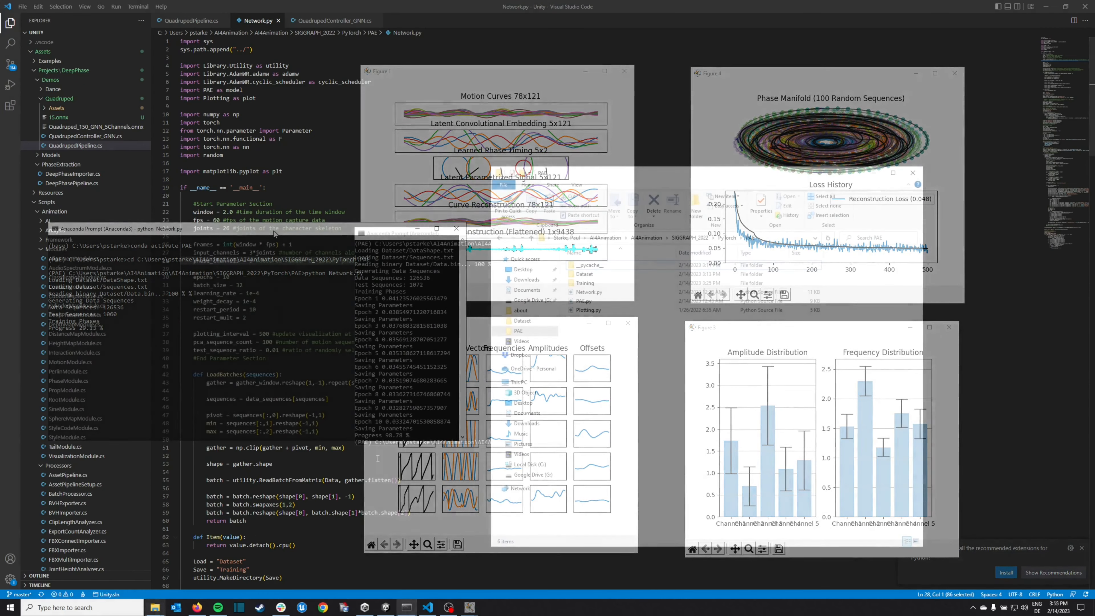
- Open the PAE Training folder in File Explorer and locate the final epoch's files 10_5Channels.pt and Parameters_10.txt
{"action": "double_click", "coordinate": [608, 285]}
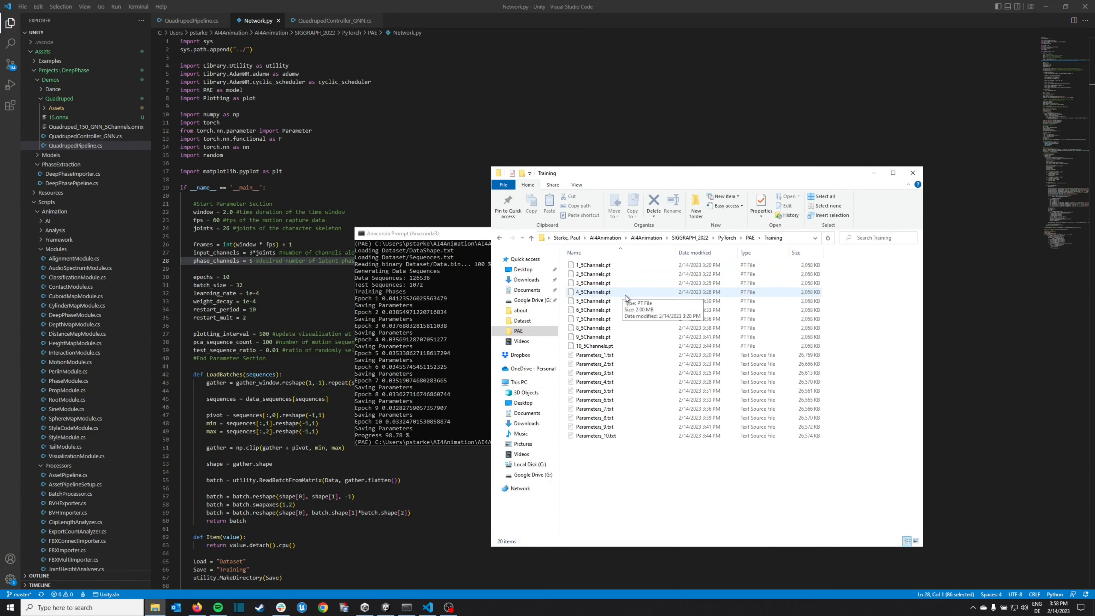
{"action": "left_click", "coordinate": [625, 348]}
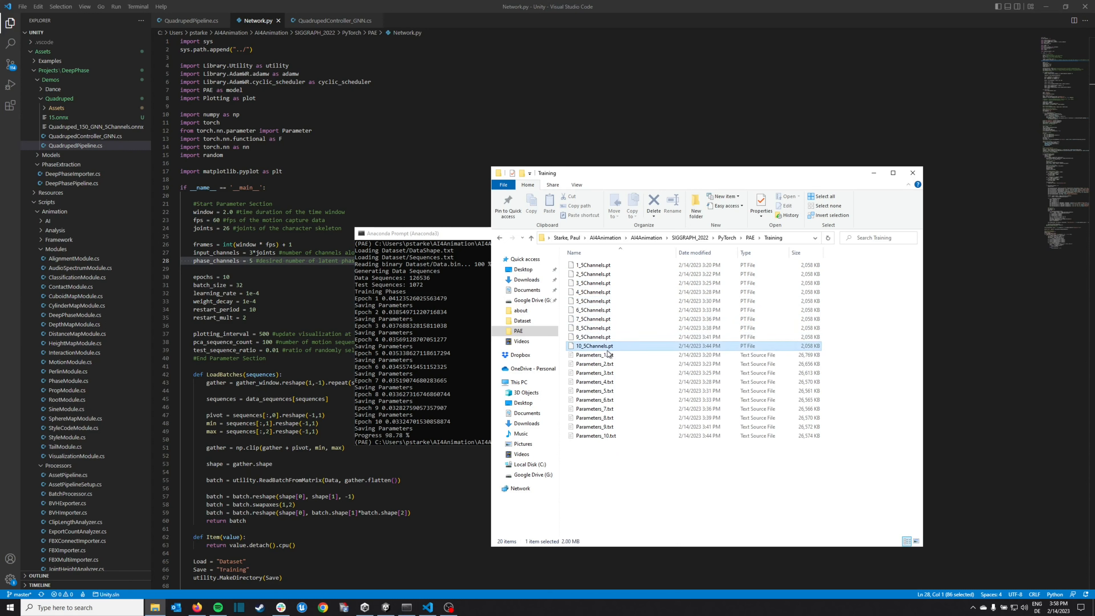
{"action": "left_click", "coordinate": [606, 436]}
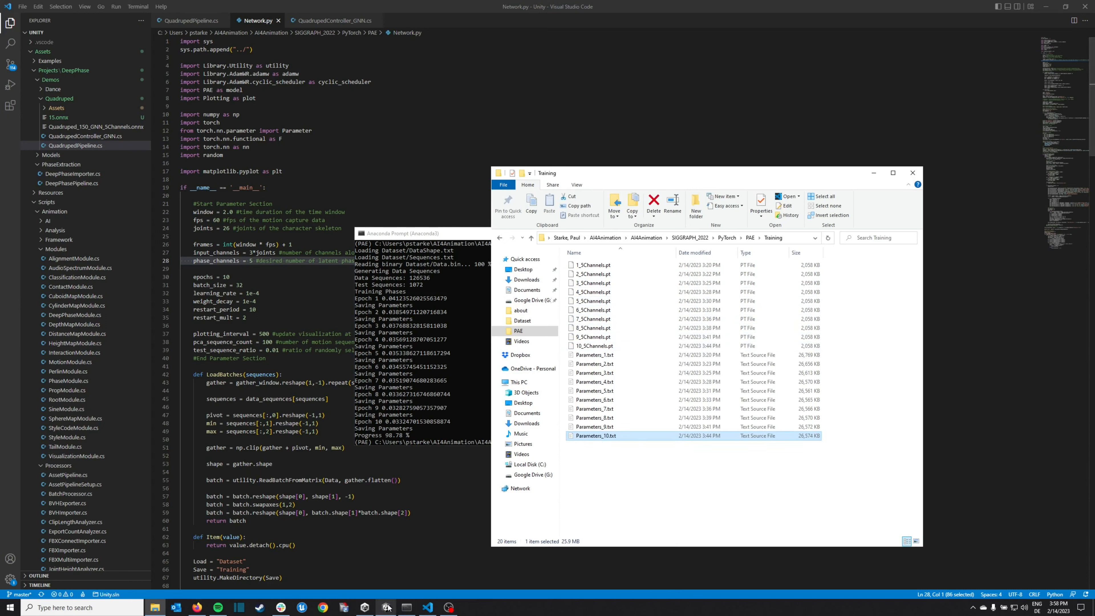
- In Unity, close the Asset Pipeline tool and open AI4Animation's Deep Phase Importer
{"action": "mouse_move", "coordinate": [386, 608]}
{"action": "left_click", "coordinate": [391, 578]}
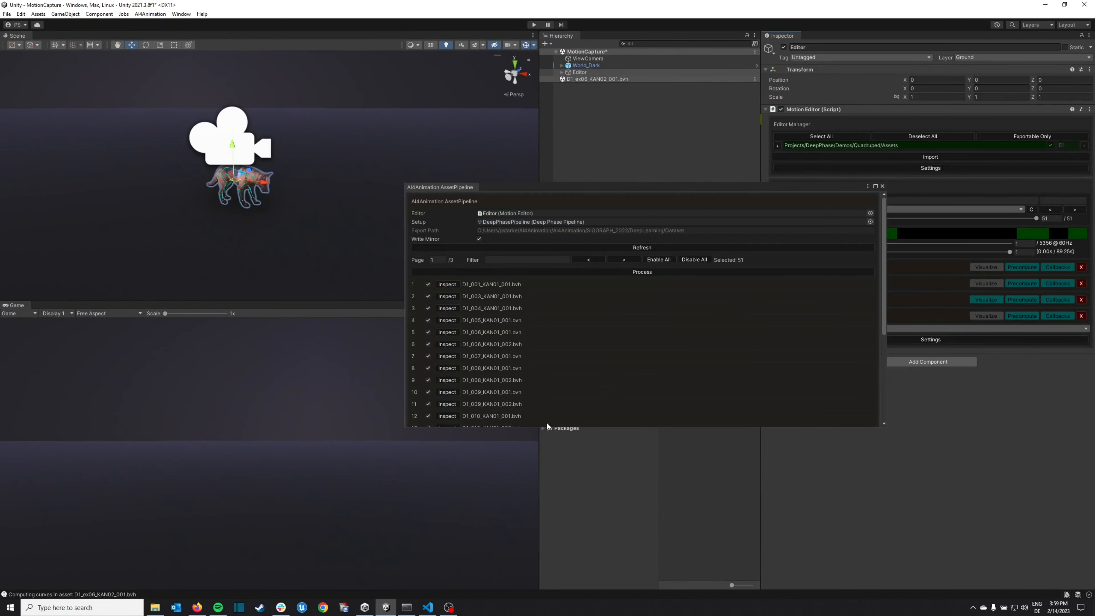
{"action": "left_click", "coordinate": [882, 186]}
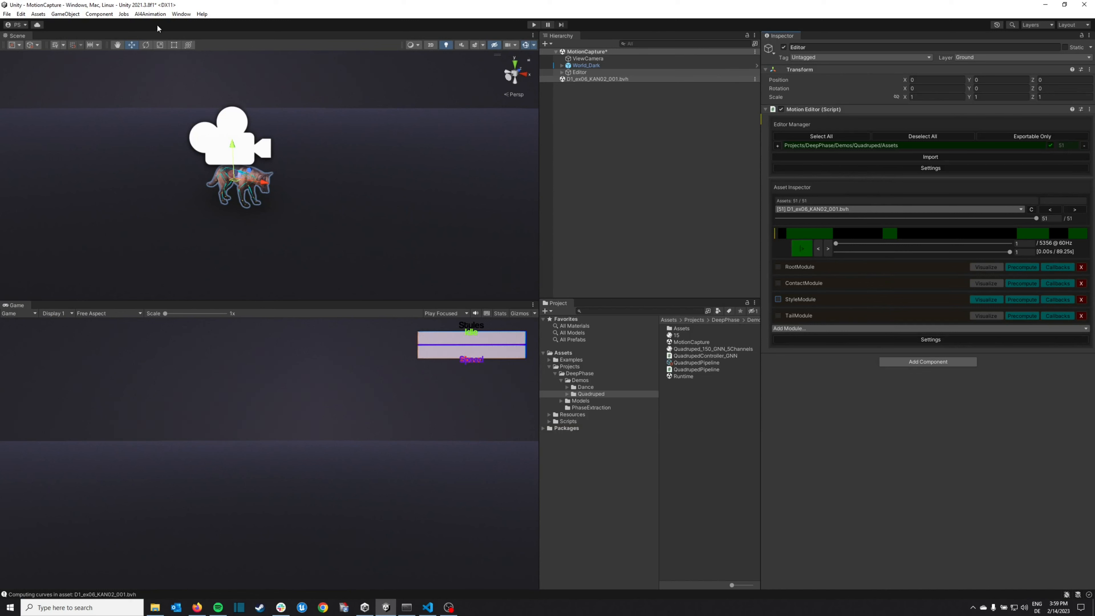
{"action": "mouse_move", "coordinate": [164, 26]}
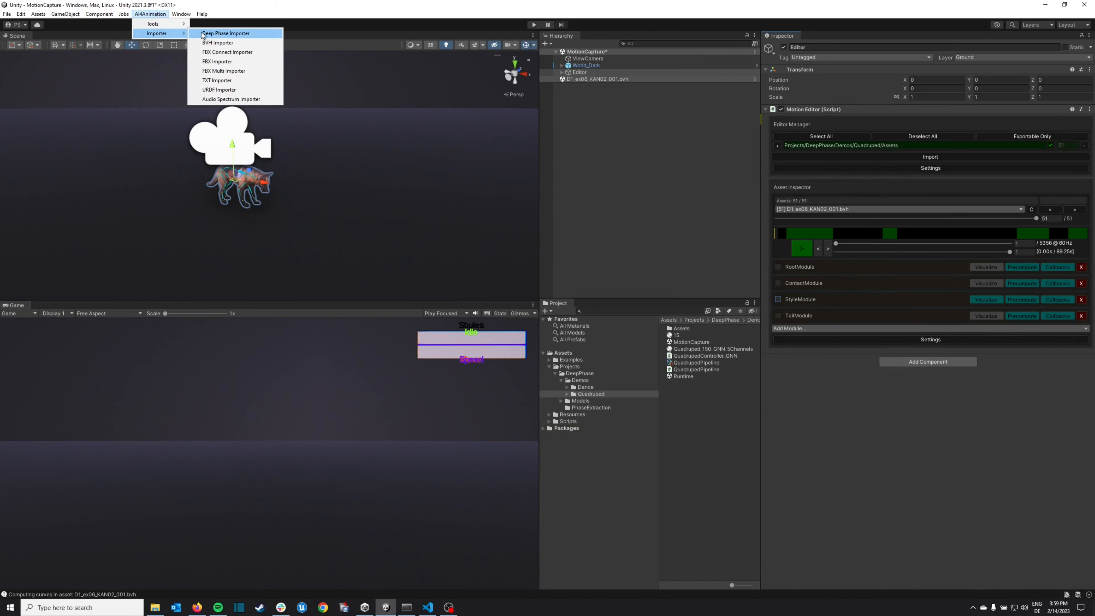
{"action": "left_click", "coordinate": [225, 33]}
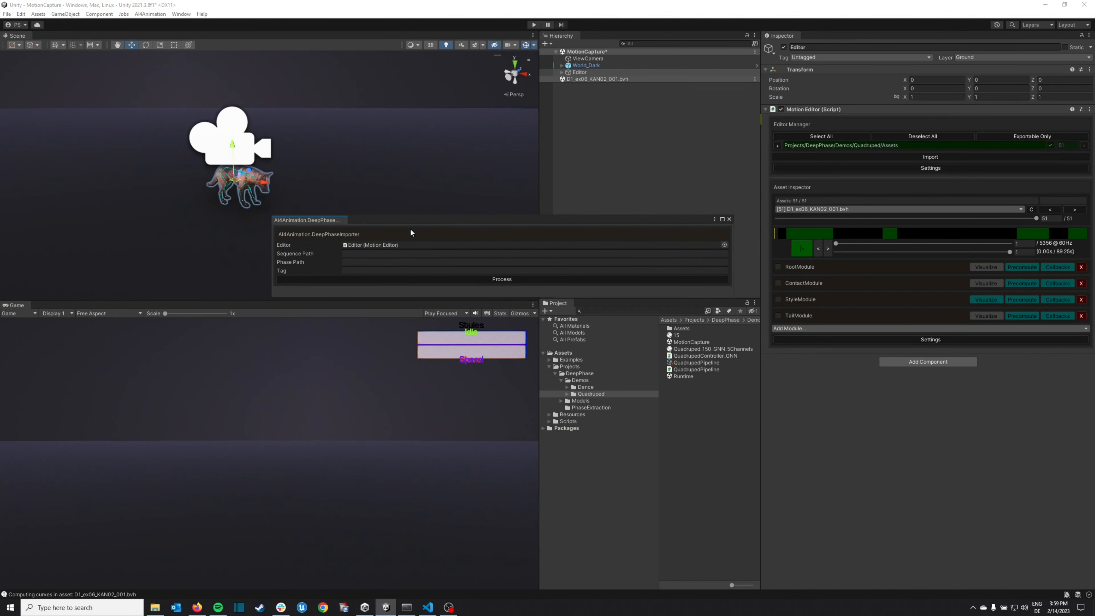
{"action": "left_click_drag", "start_coordinate": [425, 223], "coordinate": [461, 140]}
- Copy the Training folder's path from File Explorer and set the importer's Phase Path to its Parameters_10.txt file
{"action": "key", "text": "alt+Tab"}
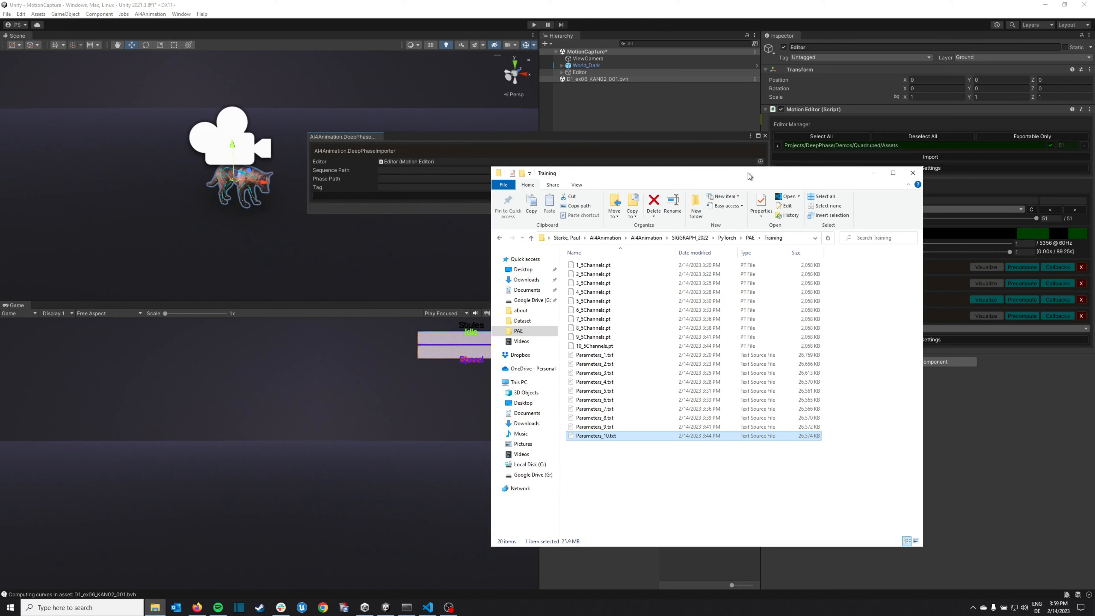
{"action": "left_click_drag", "start_coordinate": [748, 173], "coordinate": [685, 197]}
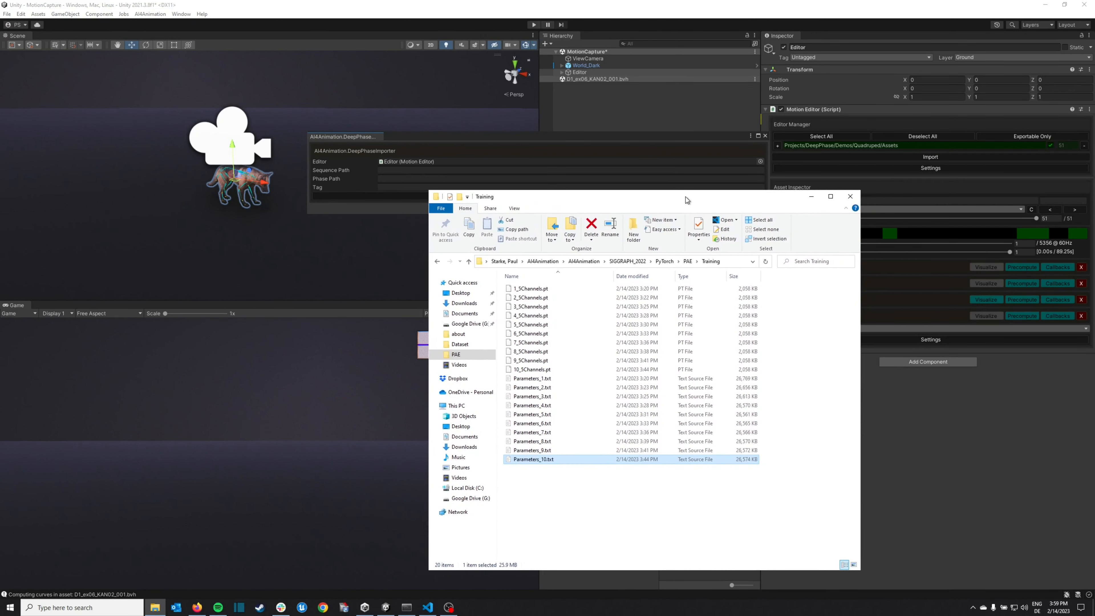
{"action": "left_click", "coordinate": [732, 261]}
{"action": "key", "text": "ctrl+c"}
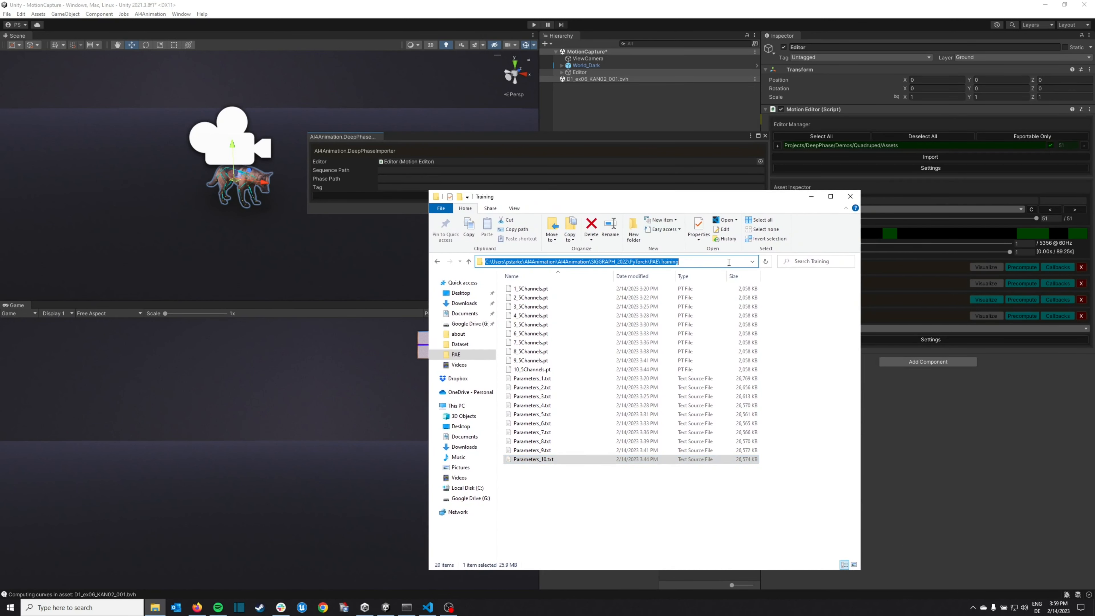
{"action": "left_click", "coordinate": [392, 178]}
{"action": "key", "text": "ctrl+v"}
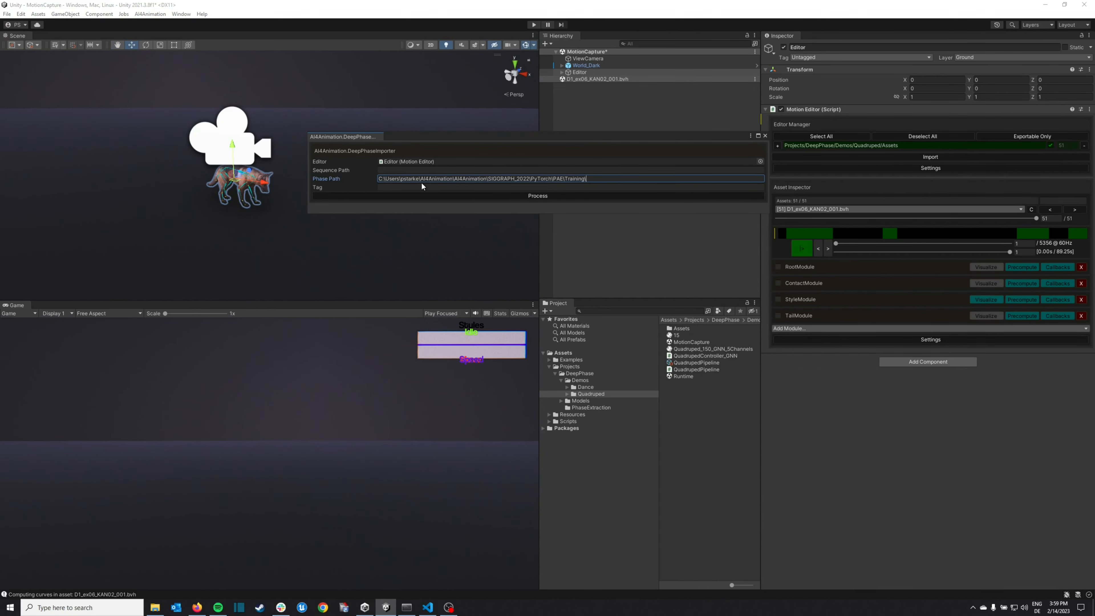
{"action": "key", "text": "alt+Tab"}
{"action": "key", "text": "alt+Tab"}
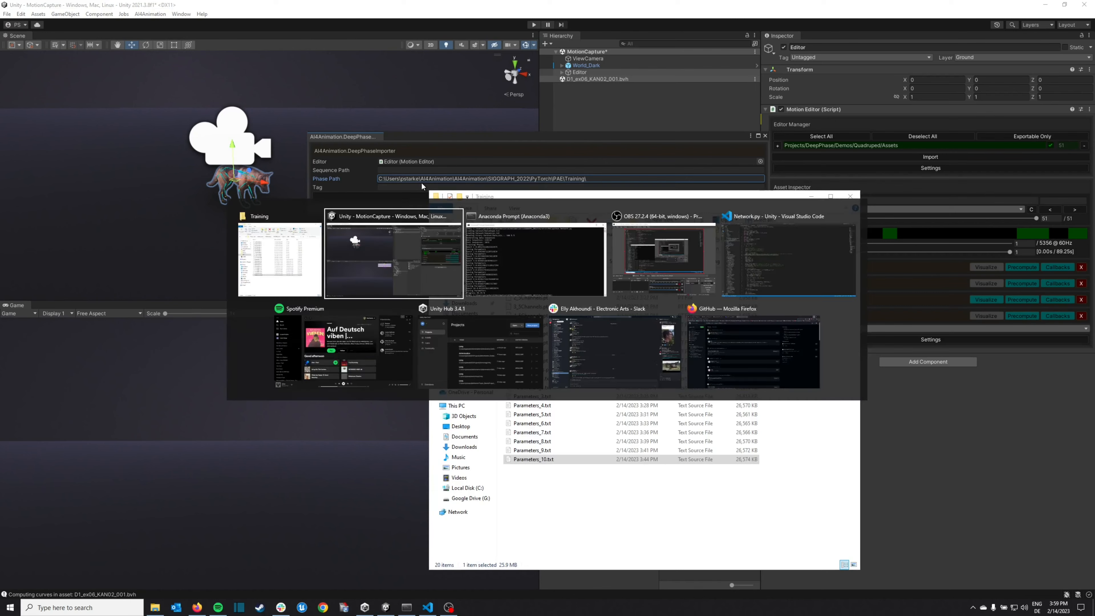
{"action": "left_click", "coordinate": [597, 181]}
{"action": "left_click", "coordinate": [597, 181]}
{"action": "type", "text": "Parameter"}
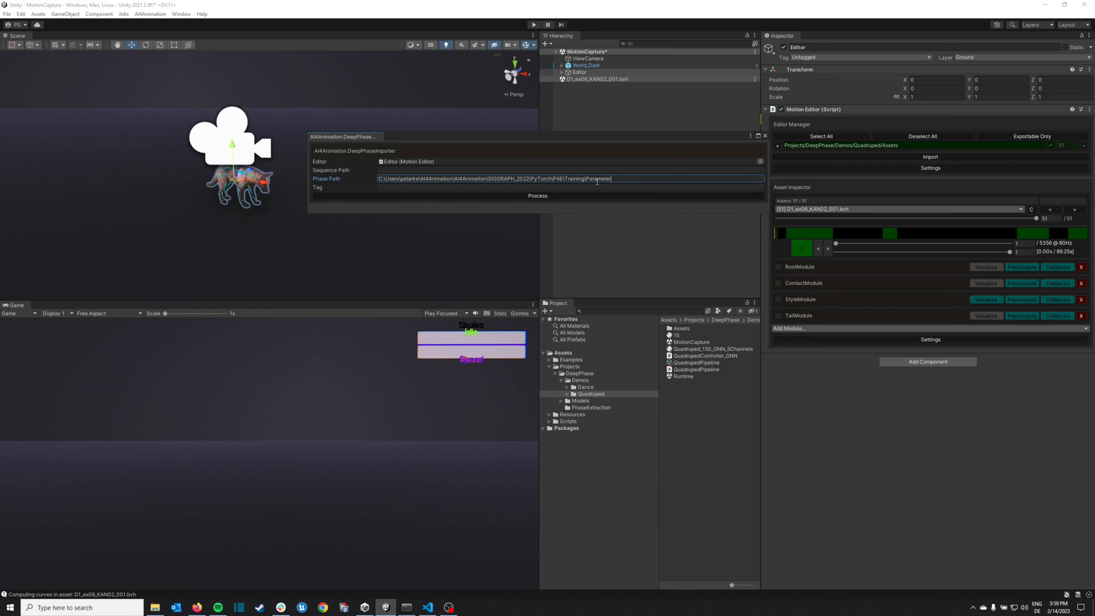
{"action": "type", "text": "s_10.txt"}
- Copy the PAE Dataset folder's path from File Explorer and set the importer's Sequence Path to its Sequences.txt file
{"action": "key", "text": "alt+Tab"}
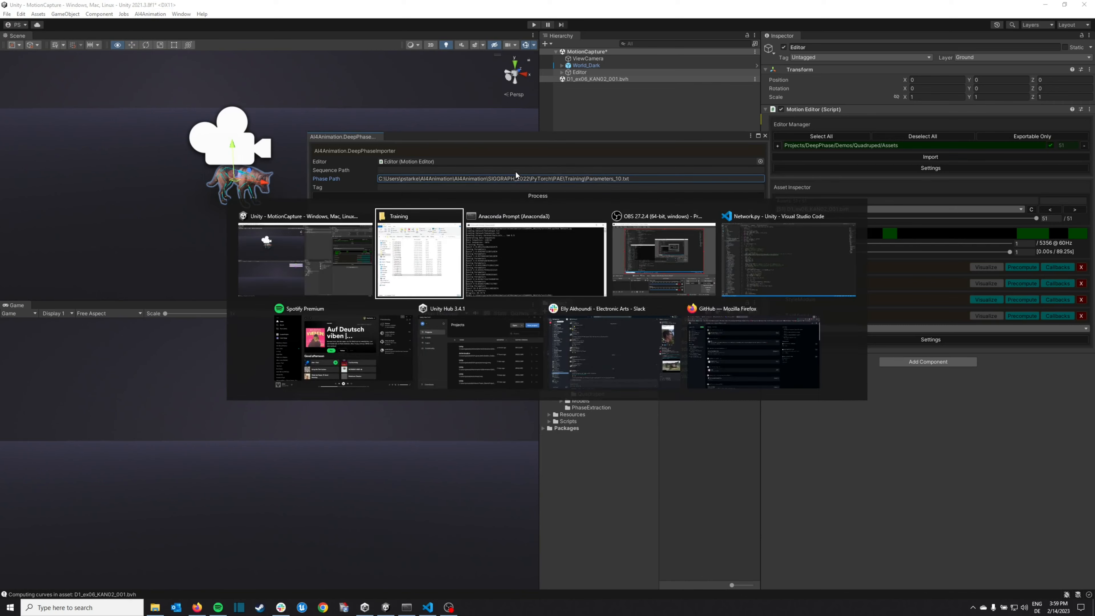
{"action": "left_click", "coordinate": [687, 262]}
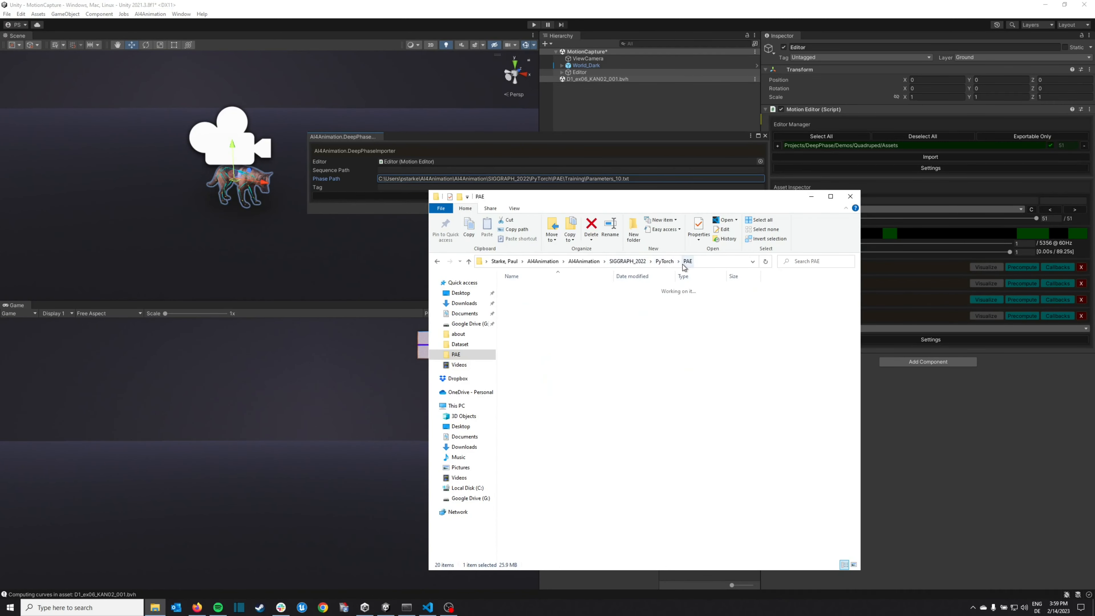
{"action": "double_click", "coordinate": [578, 300]}
{"action": "left_click", "coordinate": [569, 308]}
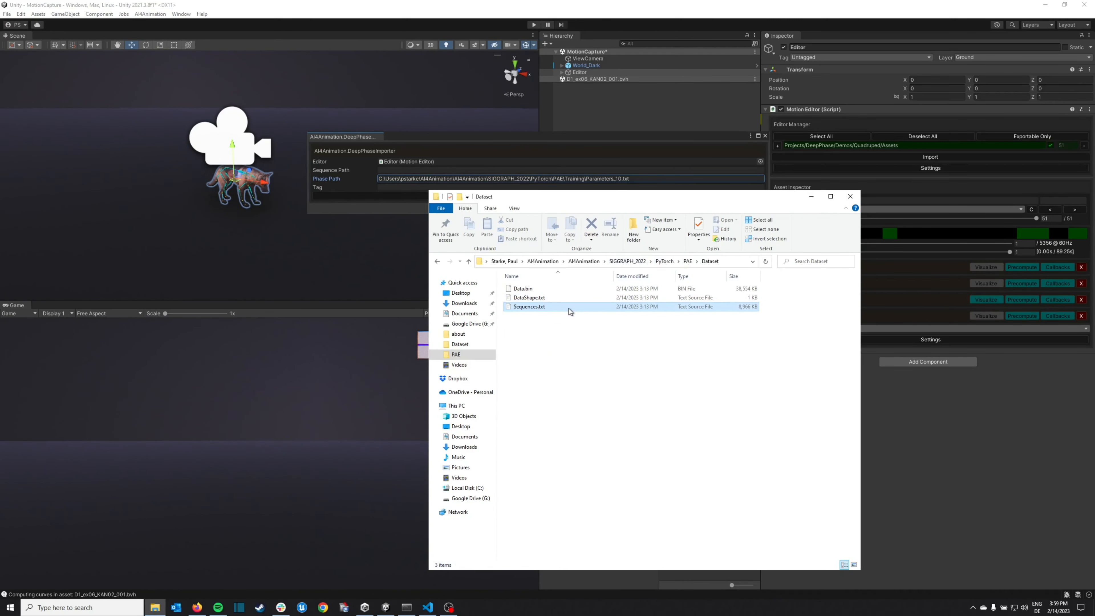
{"action": "left_click", "coordinate": [724, 262]}
{"action": "key", "text": "ctrl+c"}
{"action": "left_click", "coordinate": [483, 170]}
{"action": "key", "text": "ctrl+v"}
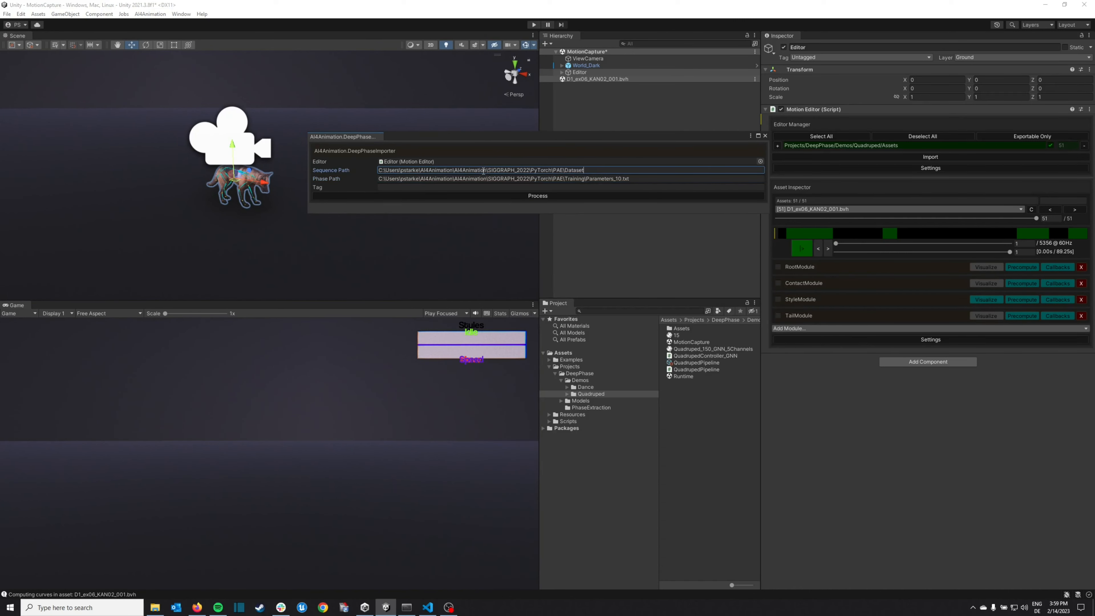
{"action": "type", "text": "Sequences.txt"}
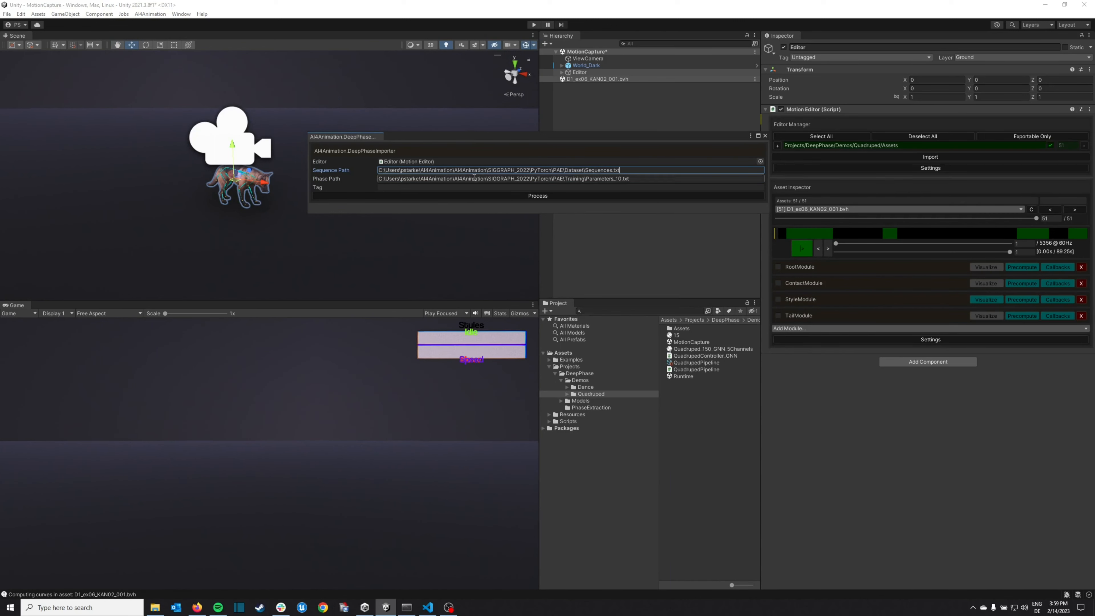
- Run the Deep Phase import with the Tag 5Channels, and stop and close the importer once the data is processed
{"action": "left_click", "coordinate": [449, 188]}
{"action": "key", "text": "alt+Tab"}
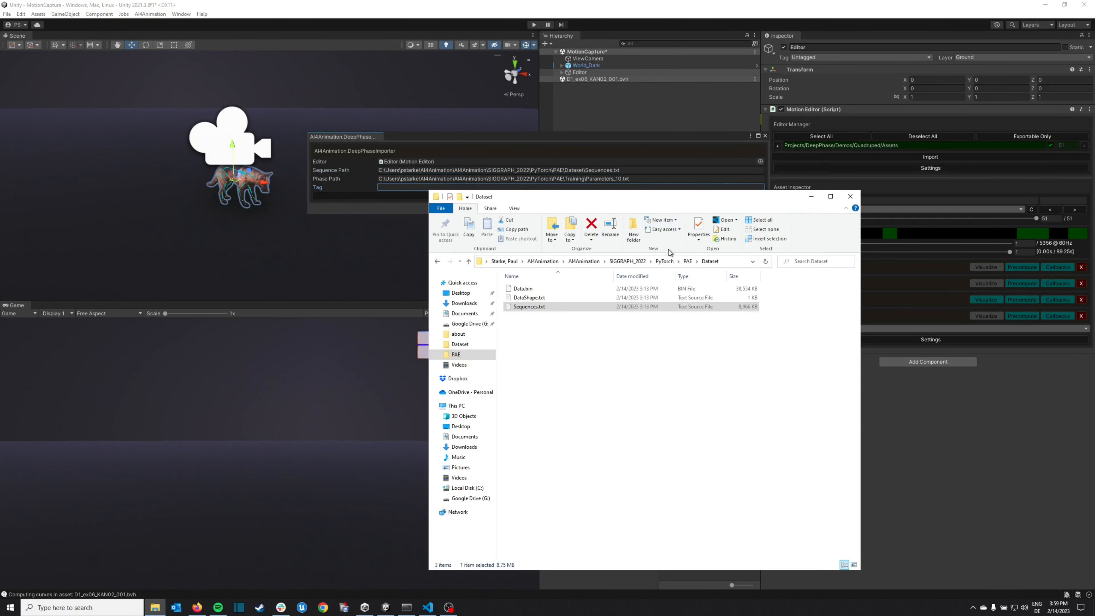
{"action": "left_click", "coordinate": [687, 261]}
{"action": "double_click", "coordinate": [587, 309]}
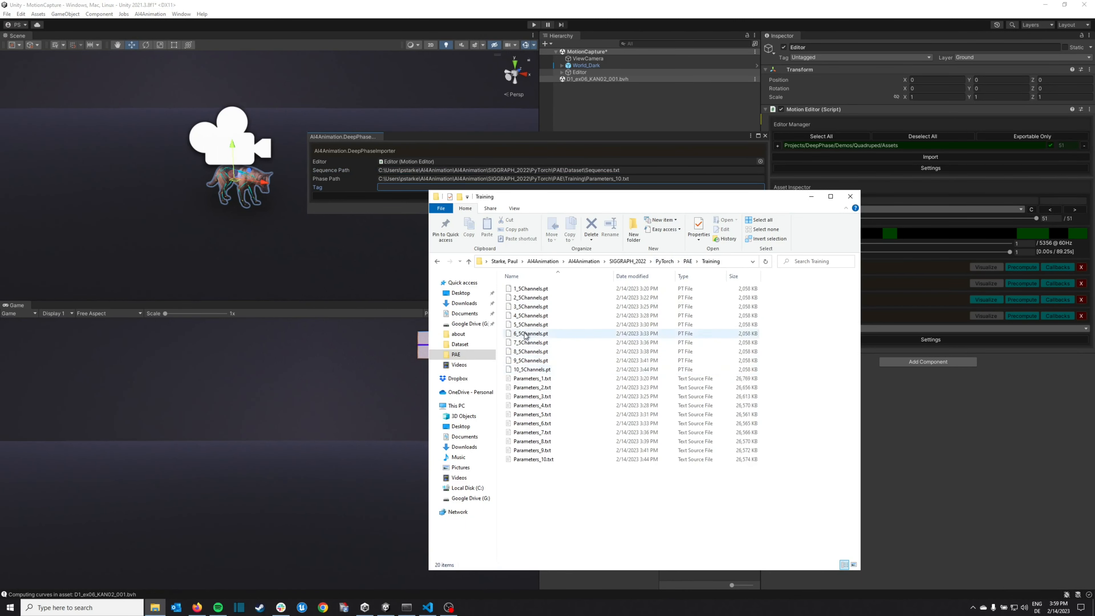
{"action": "left_click", "coordinate": [384, 188]}
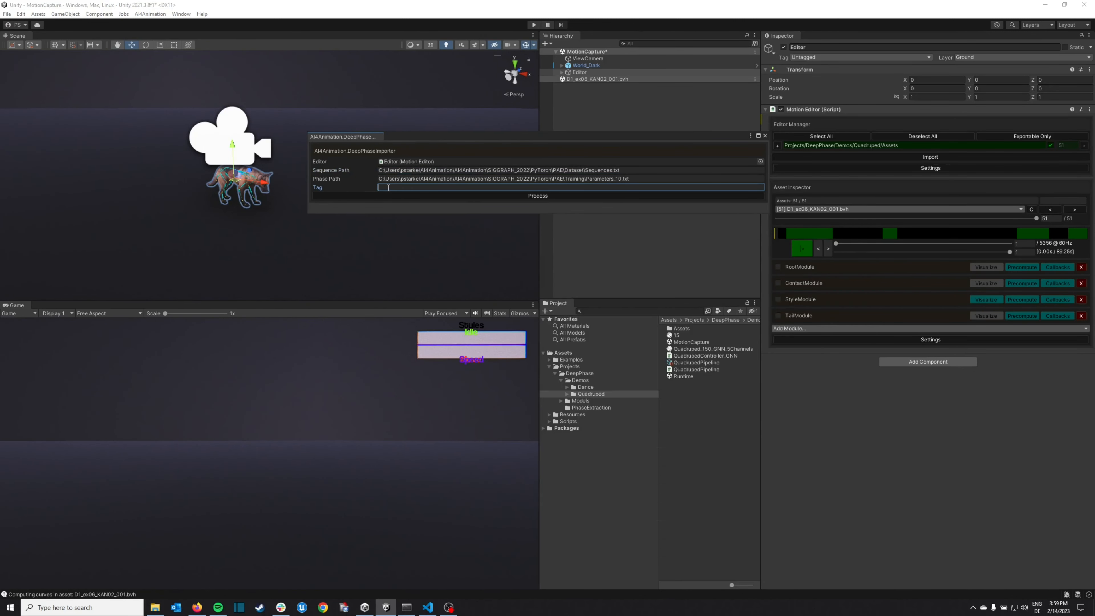
{"action": "type", "text": "5Channels"}
{"action": "left_click", "coordinate": [505, 196]}
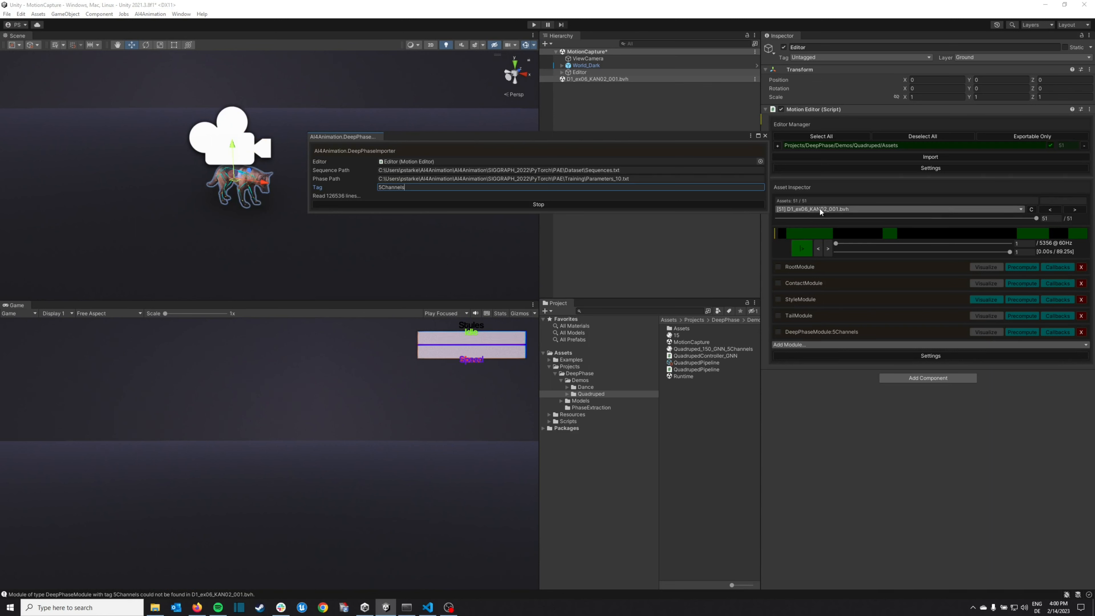
{"action": "left_click", "coordinate": [567, 206]}
{"action": "left_click", "coordinate": [765, 136]}
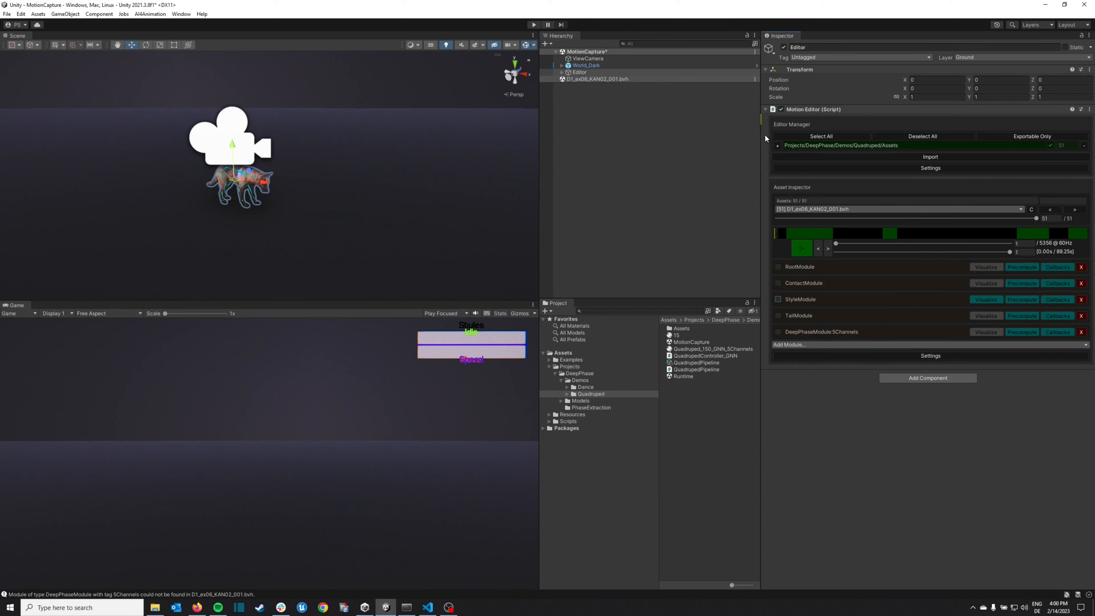
- Load the D1_001_KAN01_001.bvh motion, expand its DeepPhaseModule:5Channels and shorten the displayed time window to examine the phase curves
{"action": "left_click", "coordinate": [820, 208]}
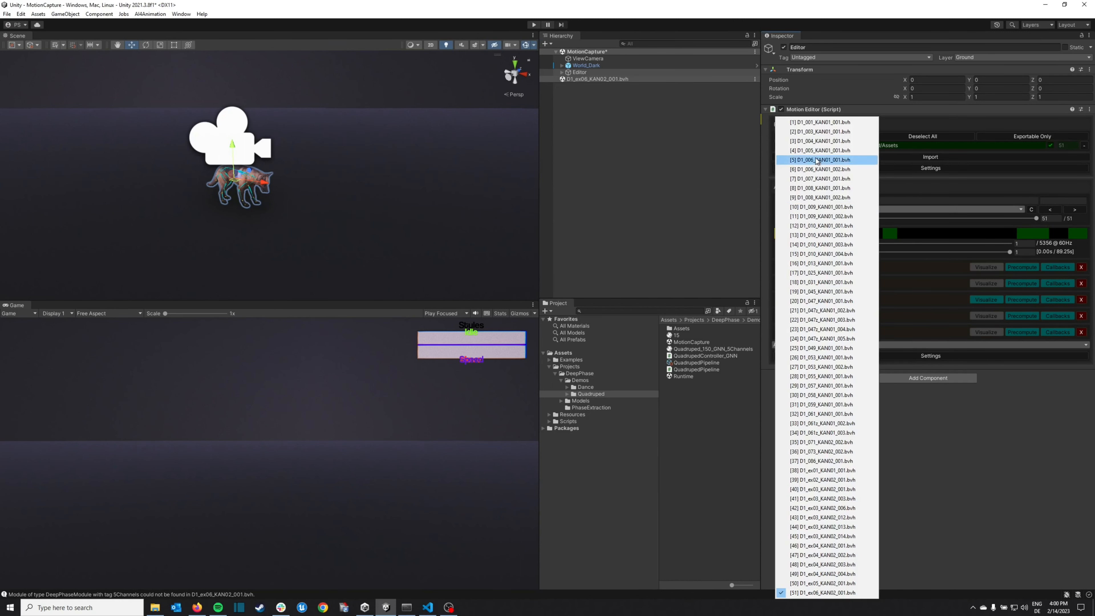
{"action": "left_click", "coordinate": [811, 126]}
{"action": "left_click", "coordinate": [779, 332]}
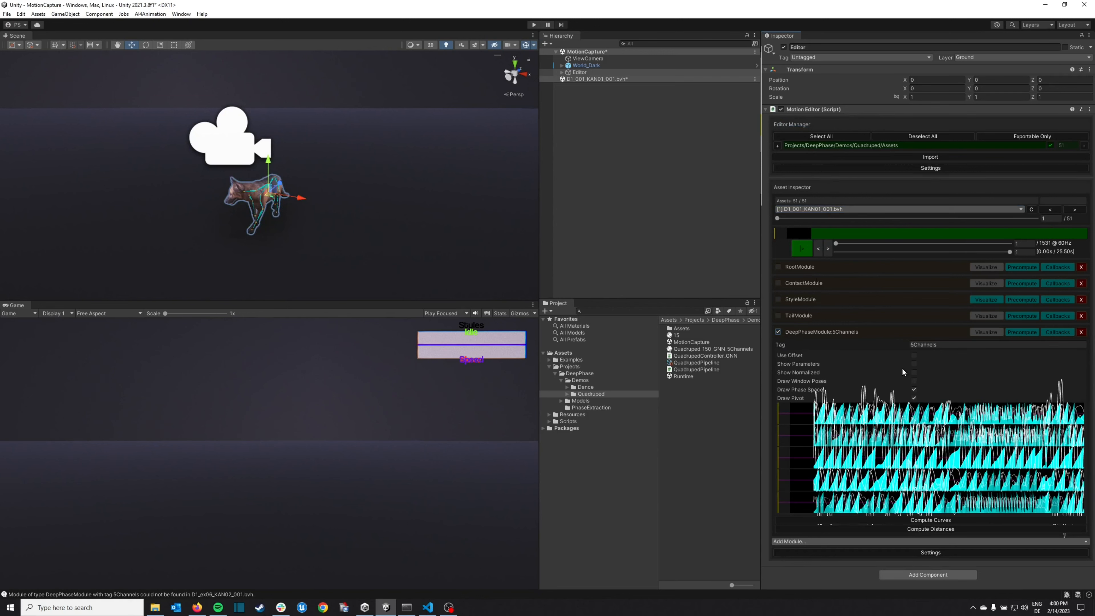
{"action": "left_click_drag", "start_coordinate": [1011, 252], "coordinate": [888, 252]}
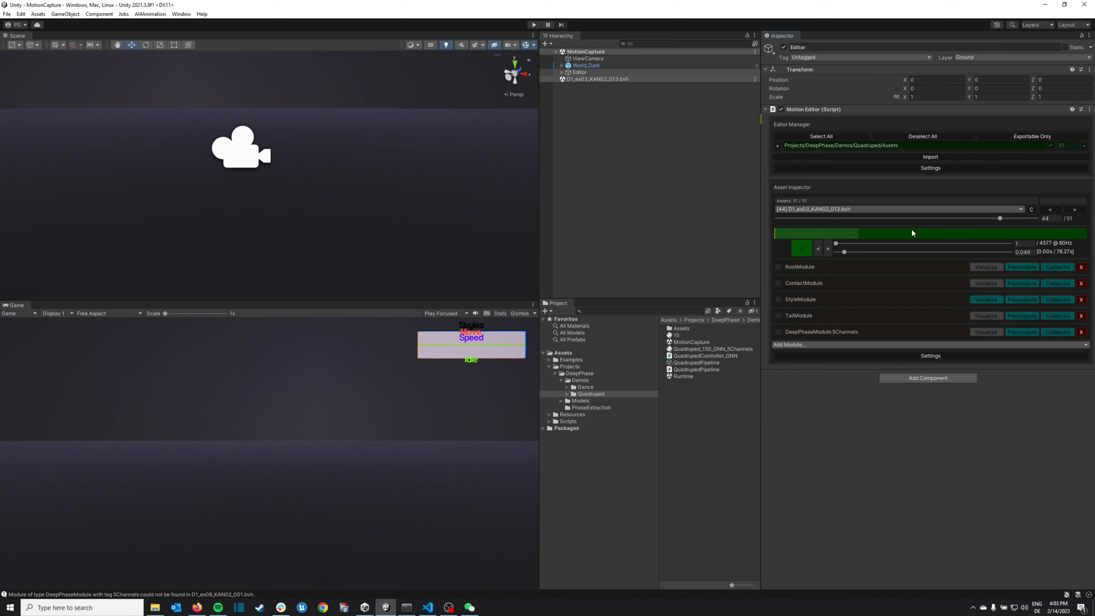
- Open AI4Animation's Asset Pipeline tool, assign the QuadrupedPipeline setup and set its mode to Export Controller
{"action": "left_click", "coordinate": [150, 13]}
{"action": "mouse_move", "coordinate": [156, 24]}
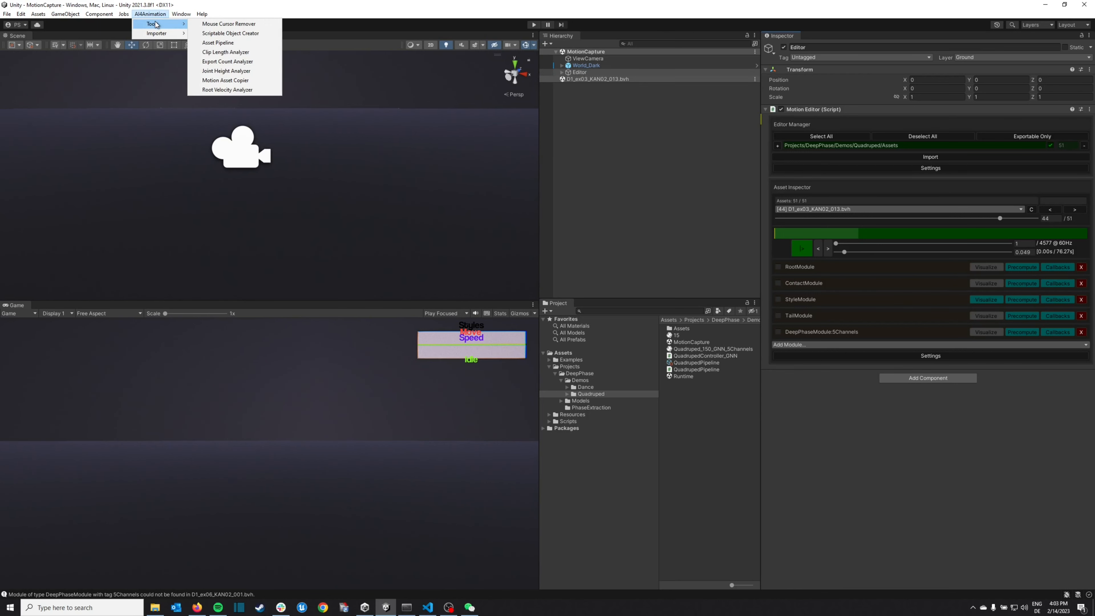
{"action": "left_click", "coordinate": [218, 42]}
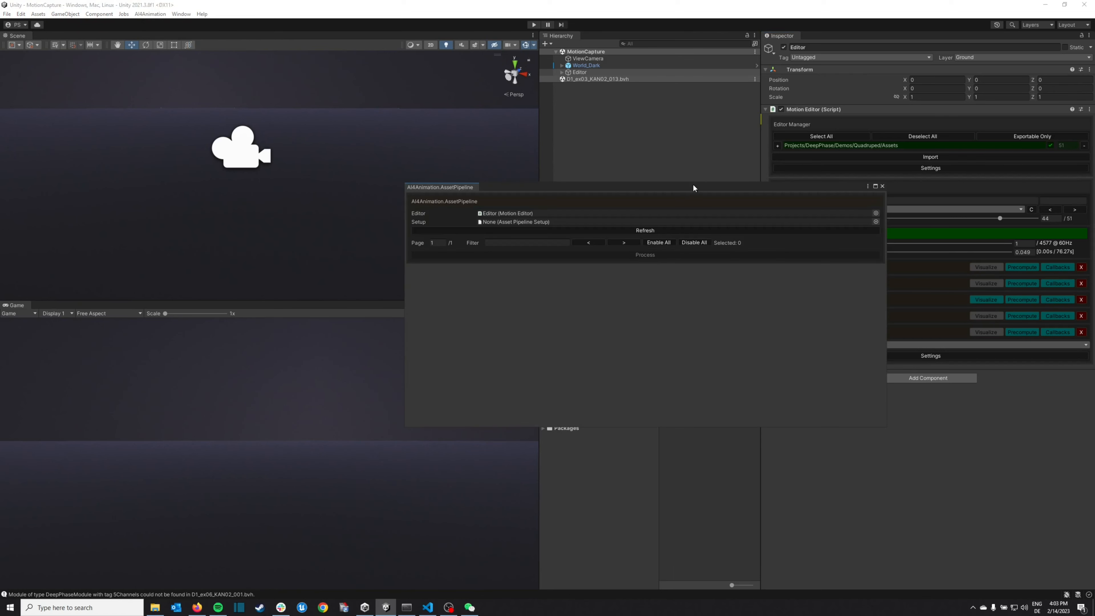
{"action": "left_click_drag", "start_coordinate": [694, 188], "coordinate": [450, 165]}
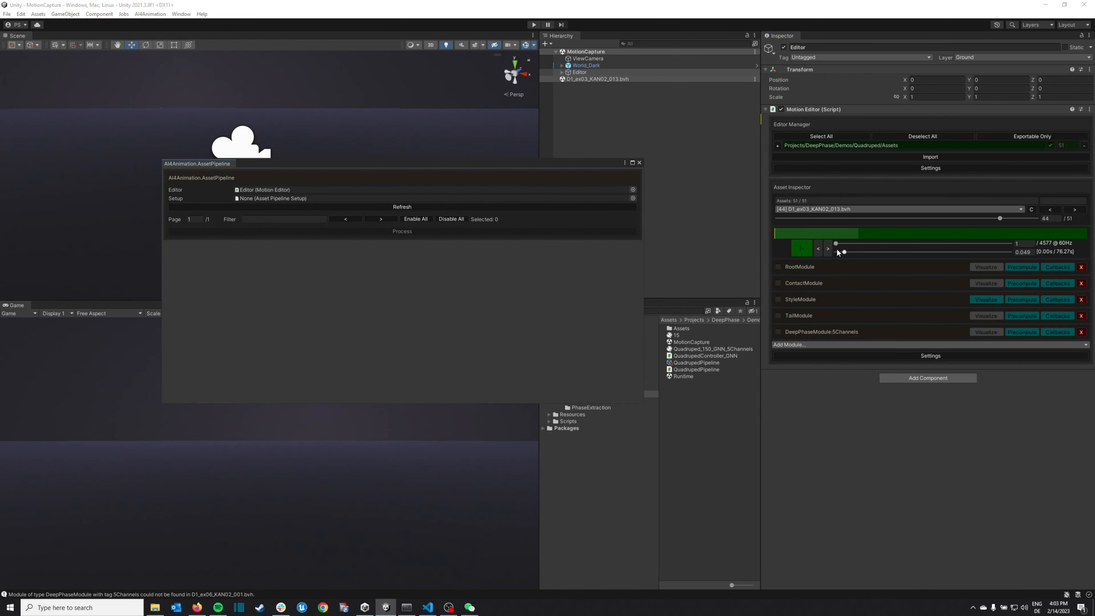
{"action": "left_click", "coordinate": [633, 198]}
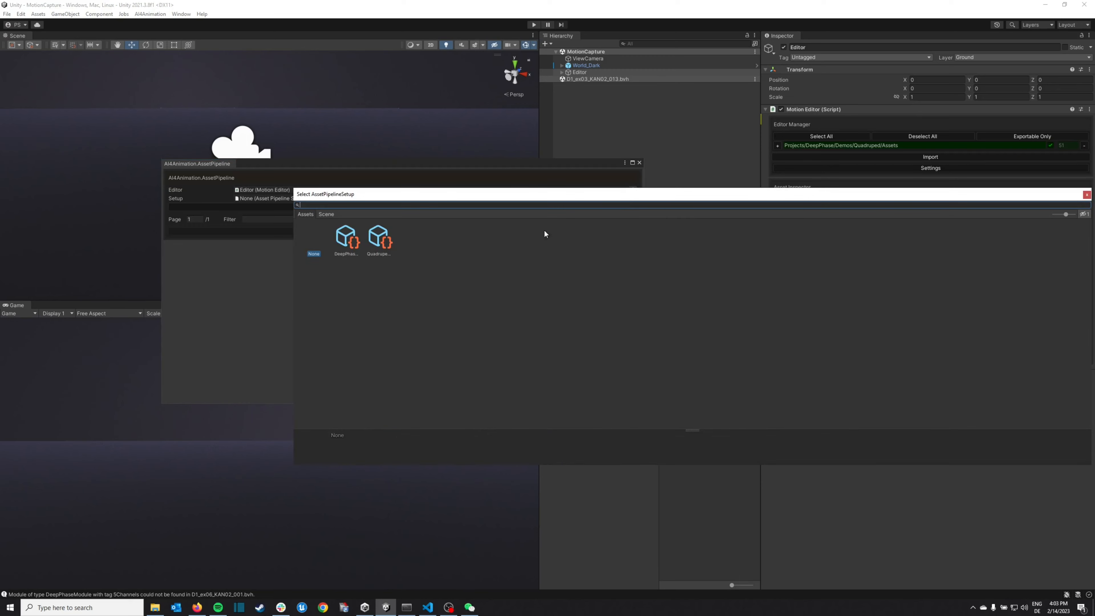
{"action": "double_click", "coordinate": [379, 238]}
{"action": "left_click", "coordinate": [290, 207]}
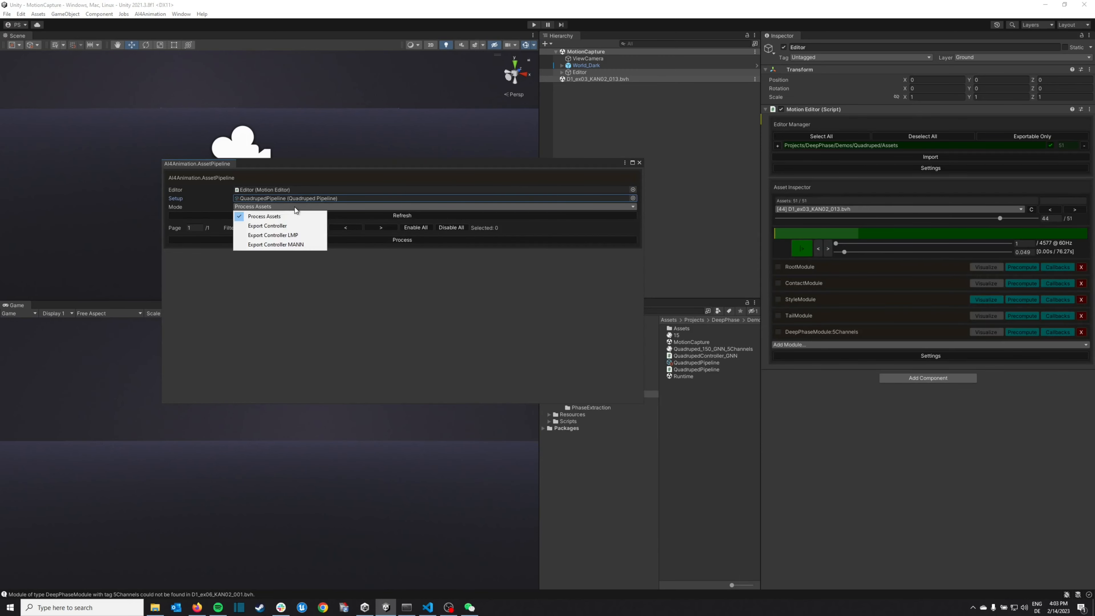
{"action": "left_click", "coordinate": [288, 225]}
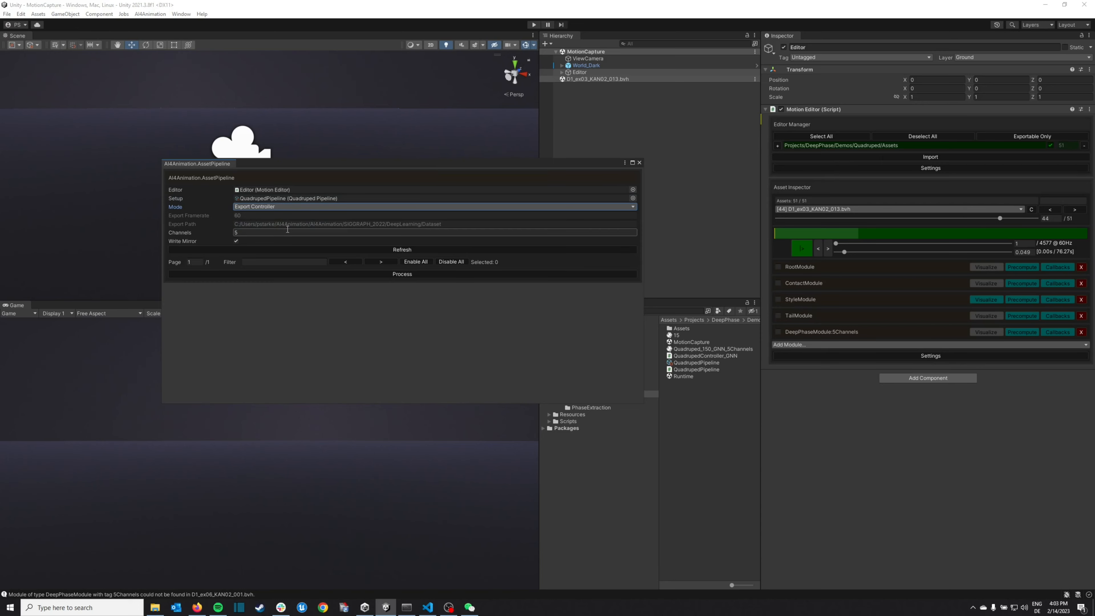
- In File Explorer, open the Dataset folder under SIGGRAPH_2022's DeepLearning folder to check the export destination
{"action": "left_click", "coordinate": [155, 607]}
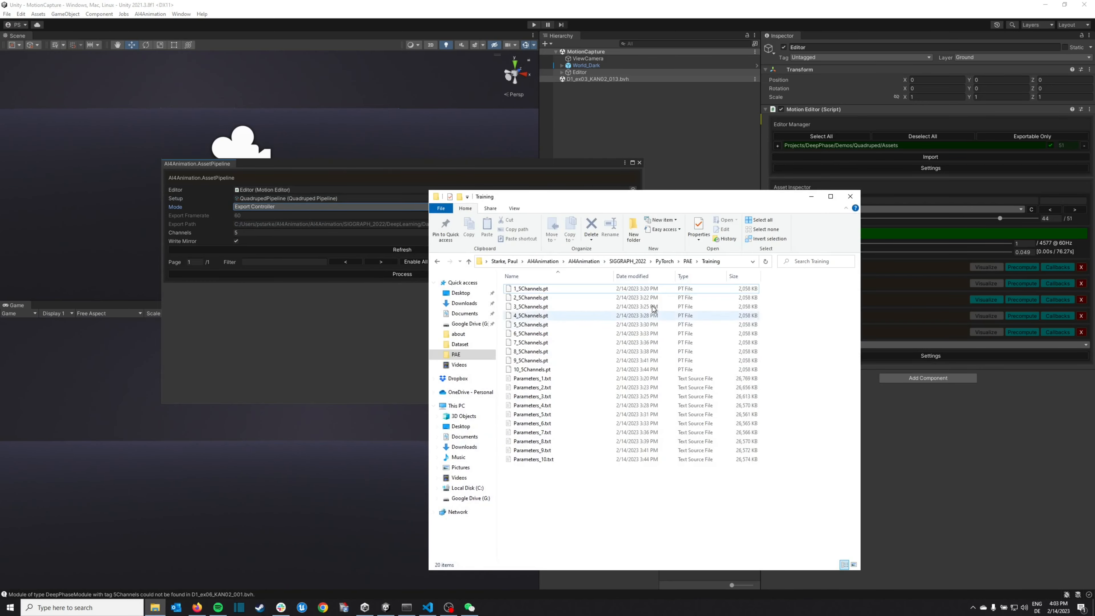
{"action": "left_click", "coordinate": [688, 262]}
{"action": "left_click", "coordinate": [665, 262]}
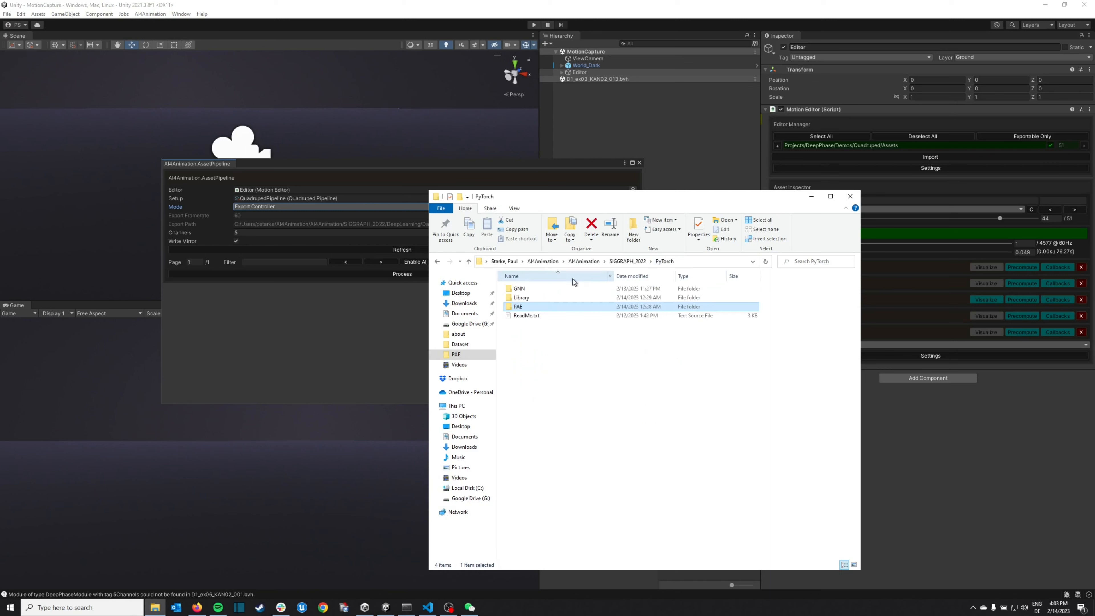
{"action": "left_click", "coordinate": [644, 261]}
{"action": "double_click", "coordinate": [555, 289]}
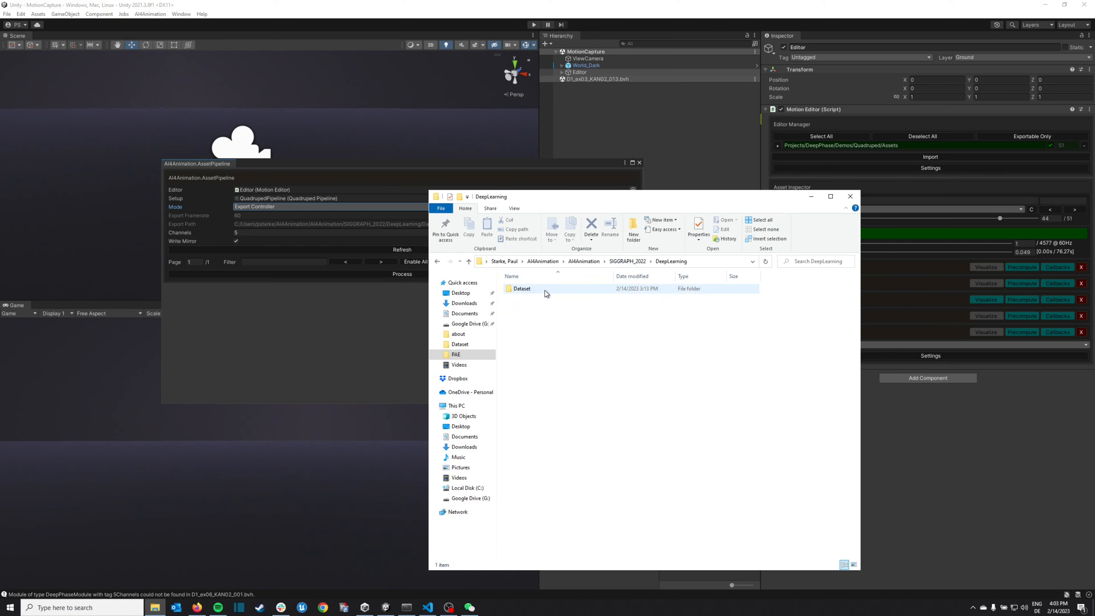
{"action": "double_click", "coordinate": [544, 294]}
{"action": "left_click_drag", "start_coordinate": [638, 196], "coordinate": [802, 184]}
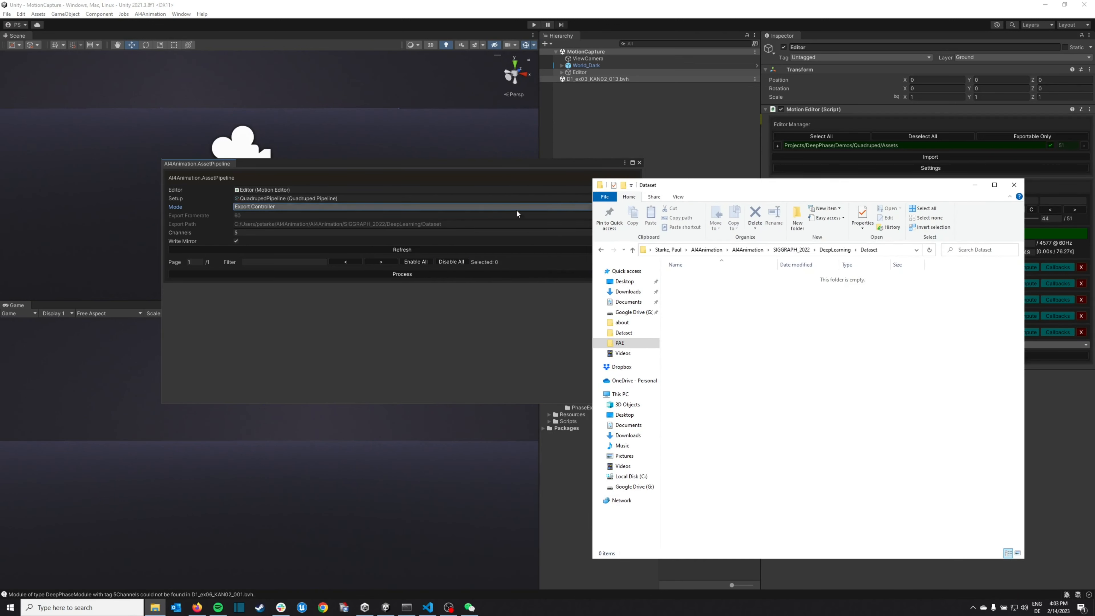
- Refresh the pipeline's asset list in Unity and process all listed motions as a controller export with 5 channels
{"action": "left_click", "coordinate": [367, 243]}
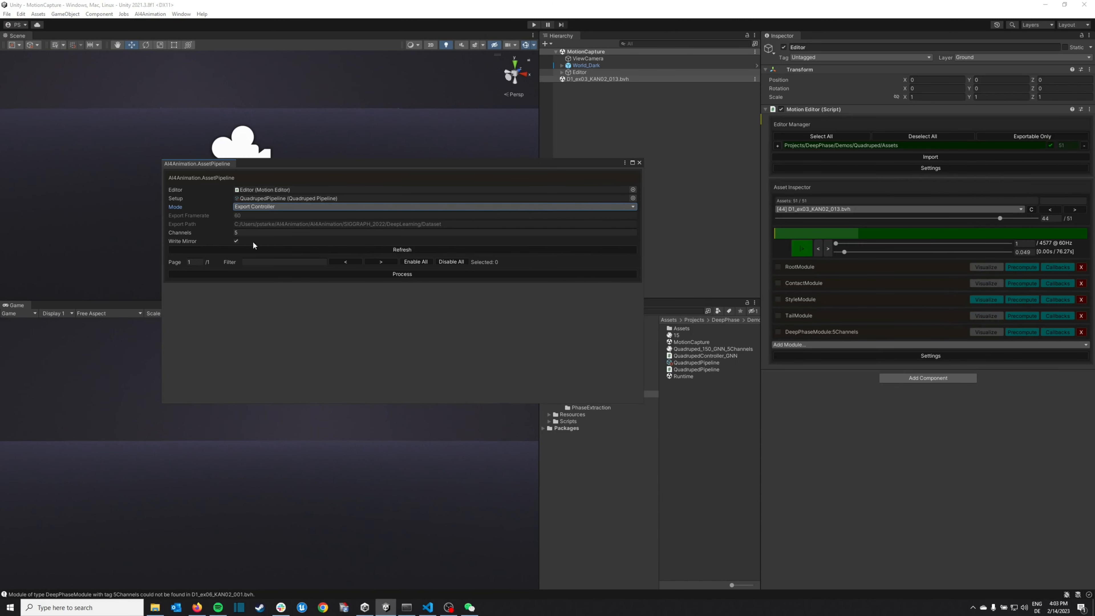
{"action": "left_click", "coordinate": [365, 252]}
{"action": "left_click", "coordinate": [214, 233]}
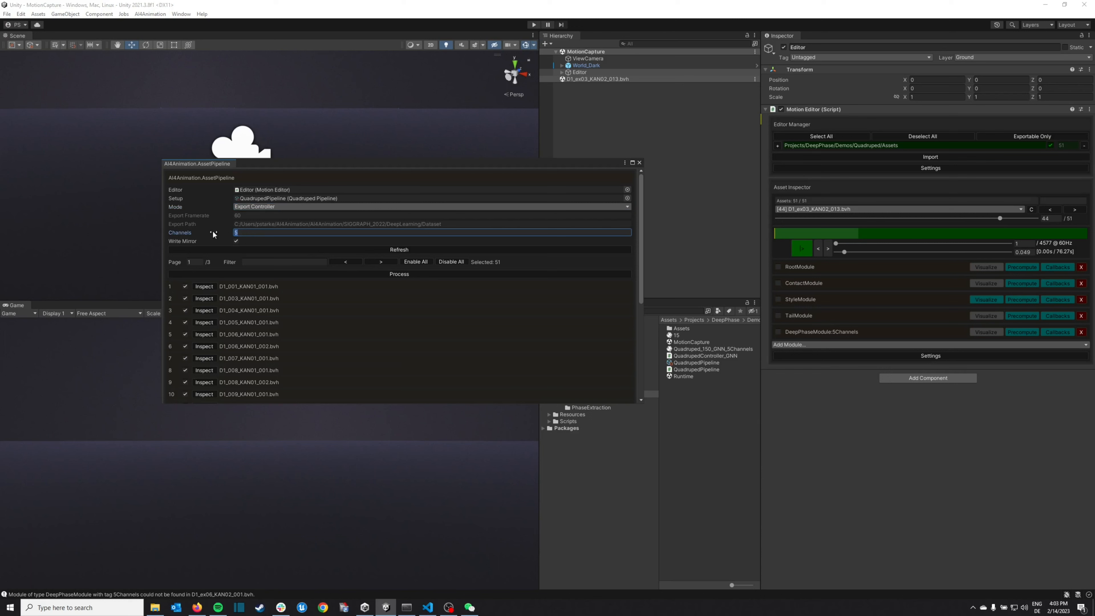
{"action": "left_click", "coordinate": [385, 274]}
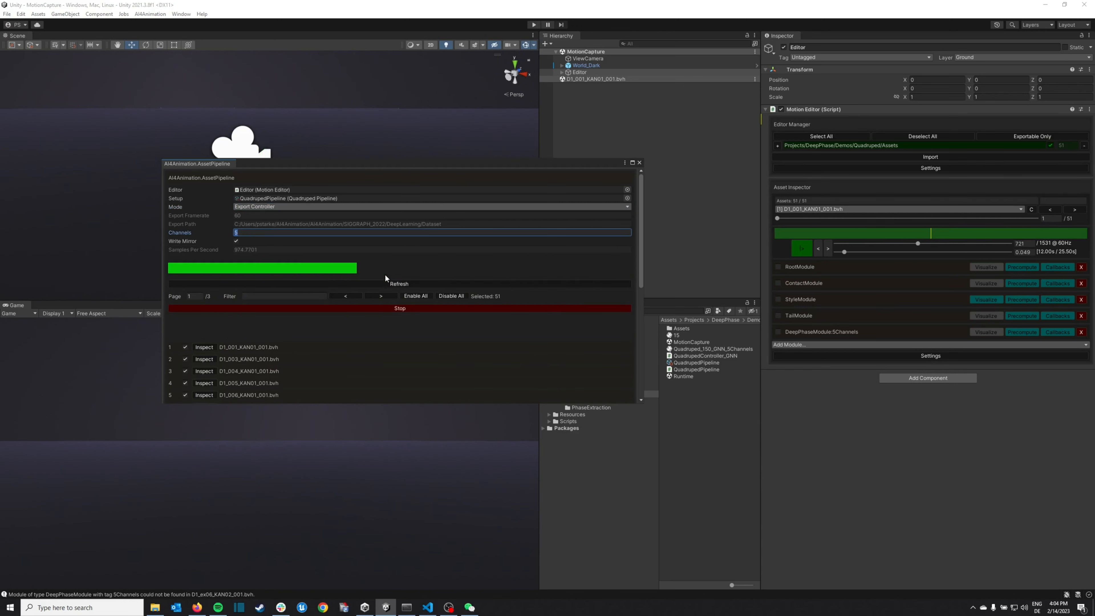
{"action": "left_click_drag", "start_coordinate": [437, 163], "coordinate": [614, 158]}
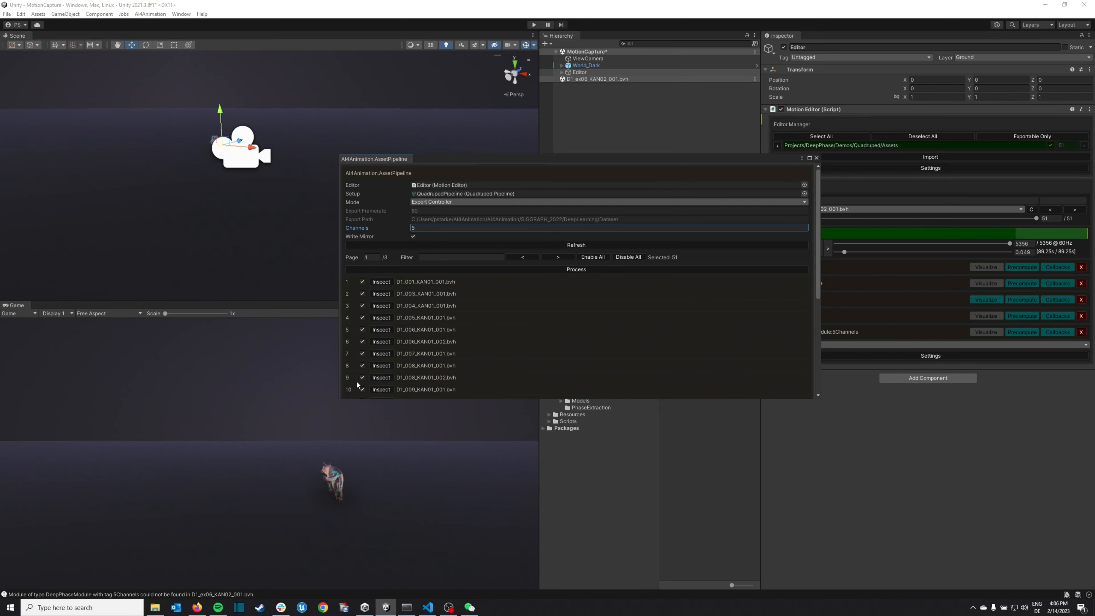
- In File Explorer, move all exported files from the DeepLearning Dataset folder into the Data folder of PyTorch's GNN project
{"action": "left_click", "coordinate": [155, 608]}
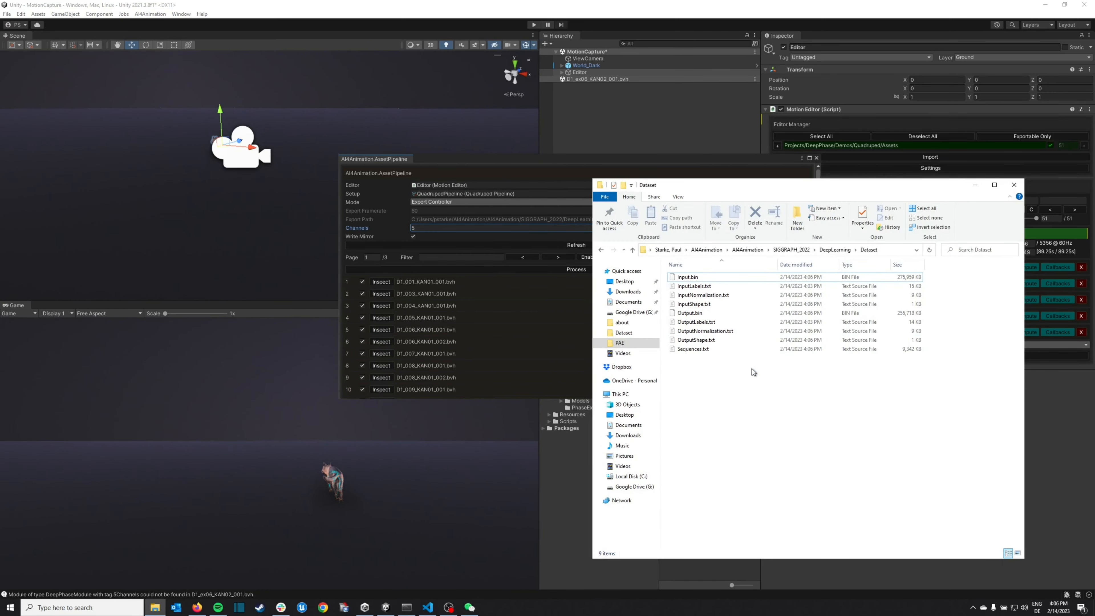
{"action": "left_click_drag", "start_coordinate": [766, 378], "coordinate": [722, 279]}
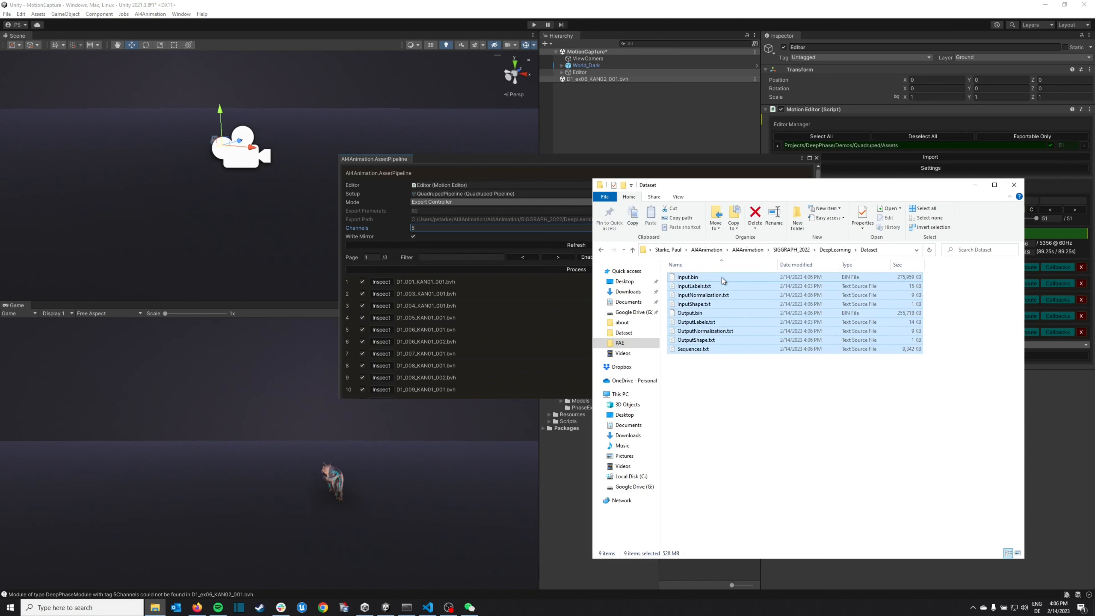
{"action": "left_click", "coordinate": [835, 249]}
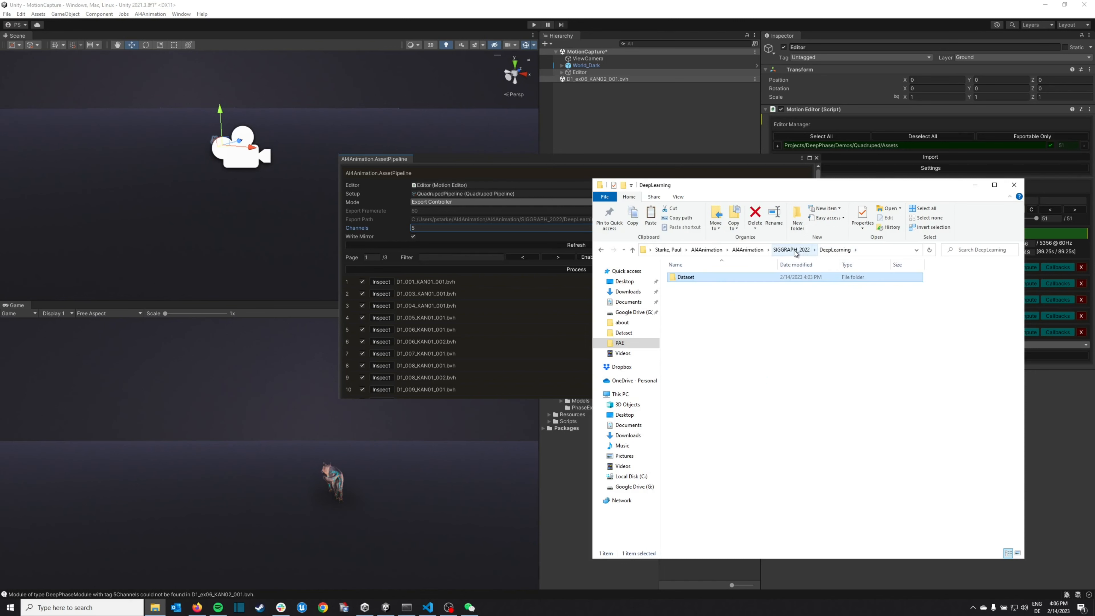
{"action": "left_click", "coordinate": [792, 249]}
{"action": "double_click", "coordinate": [711, 287]}
{"action": "double_click", "coordinate": [712, 285]}
{"action": "double_click", "coordinate": [711, 278]}
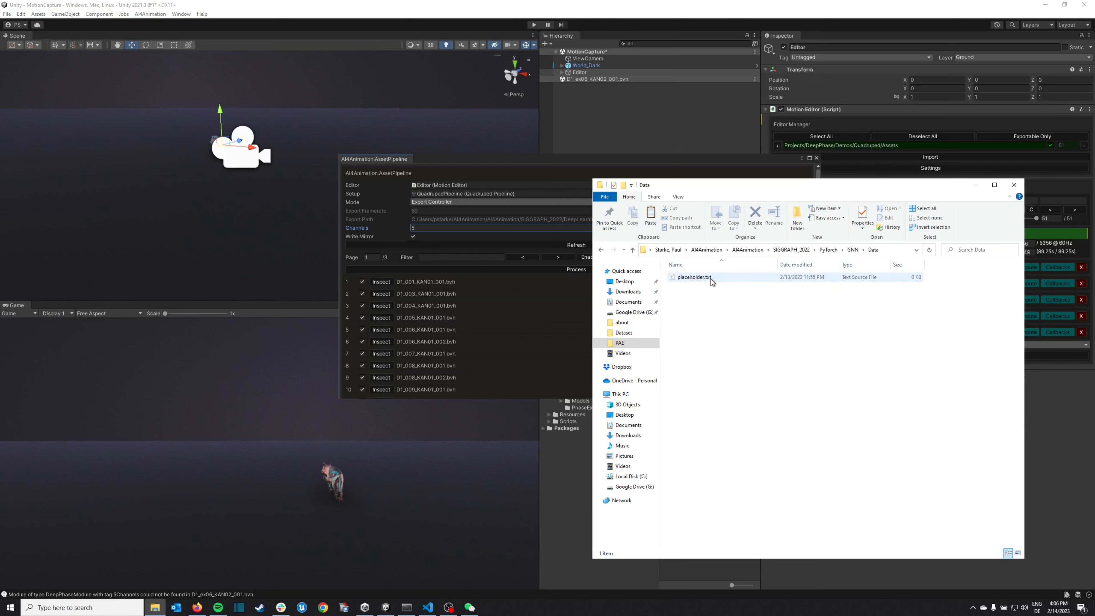
{"action": "right_click", "coordinate": [710, 303]}
{"action": "left_click", "coordinate": [730, 362]}
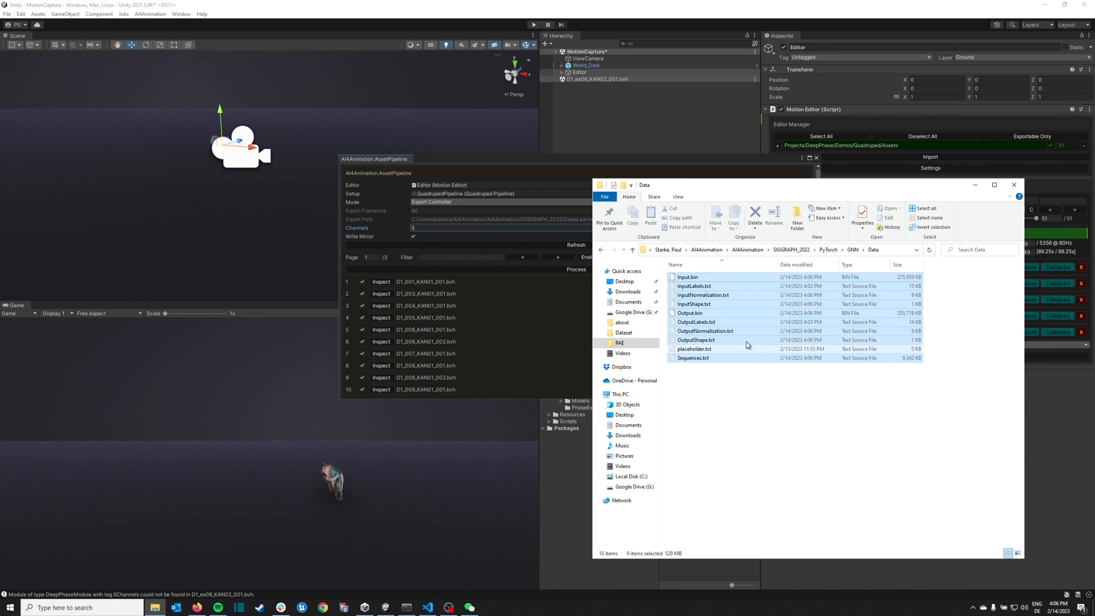
- Locate Network.py in the GNN folder and change the Anaconda Prompt's directory from PAE to GNN, ready for a python command
{"action": "left_click", "coordinate": [852, 250]}
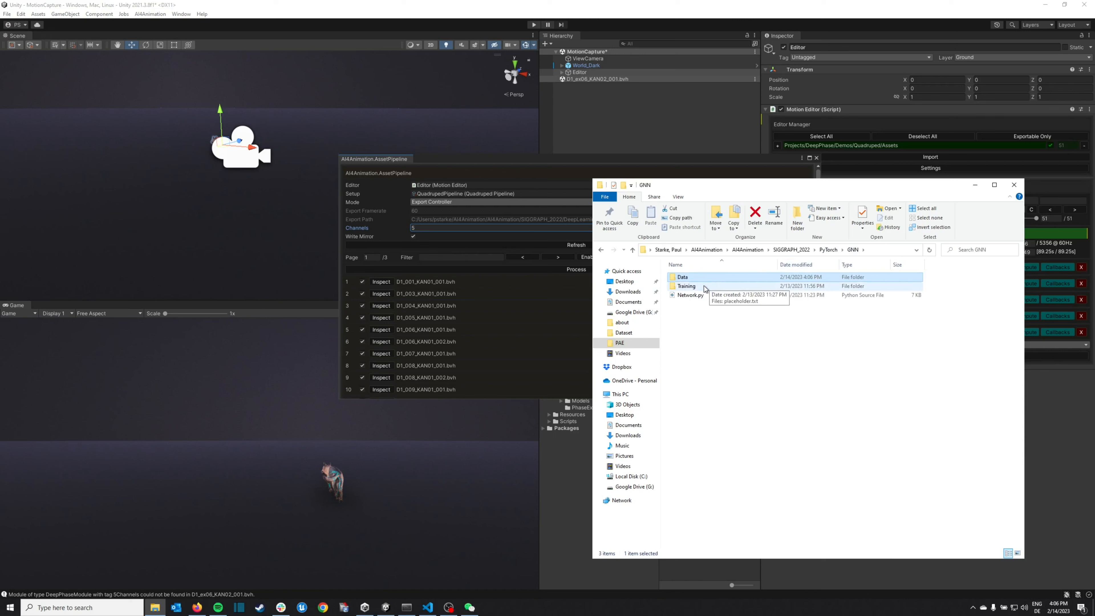
{"action": "left_click", "coordinate": [699, 296]}
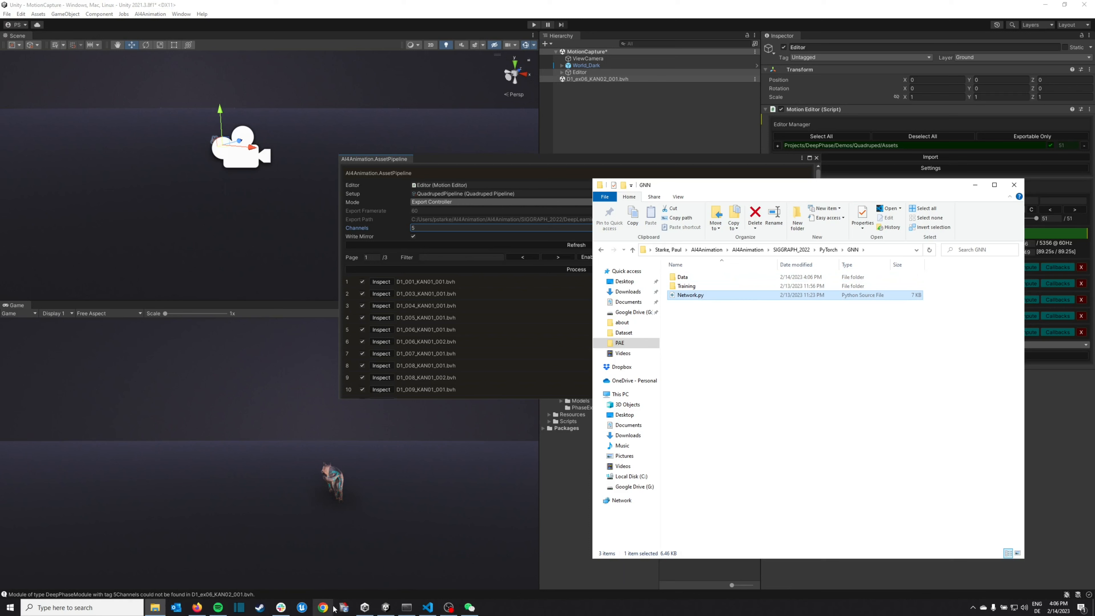
{"action": "left_click", "coordinate": [407, 608]}
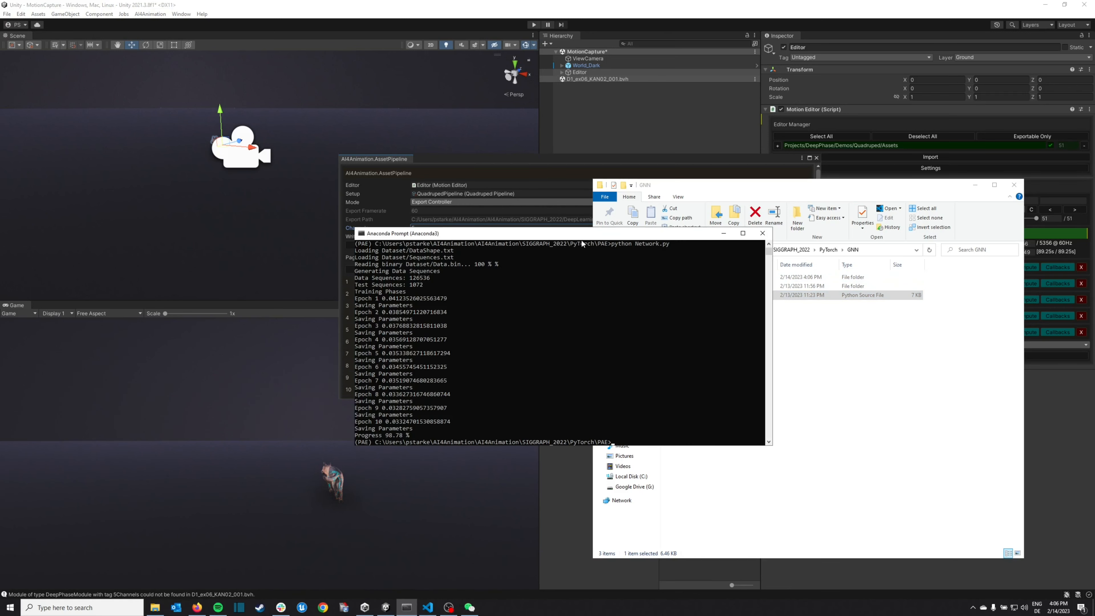
{"action": "type", "text": "cd .."}
{"action": "key", "text": "Return"}
{"action": "type", "text": "cd G"}
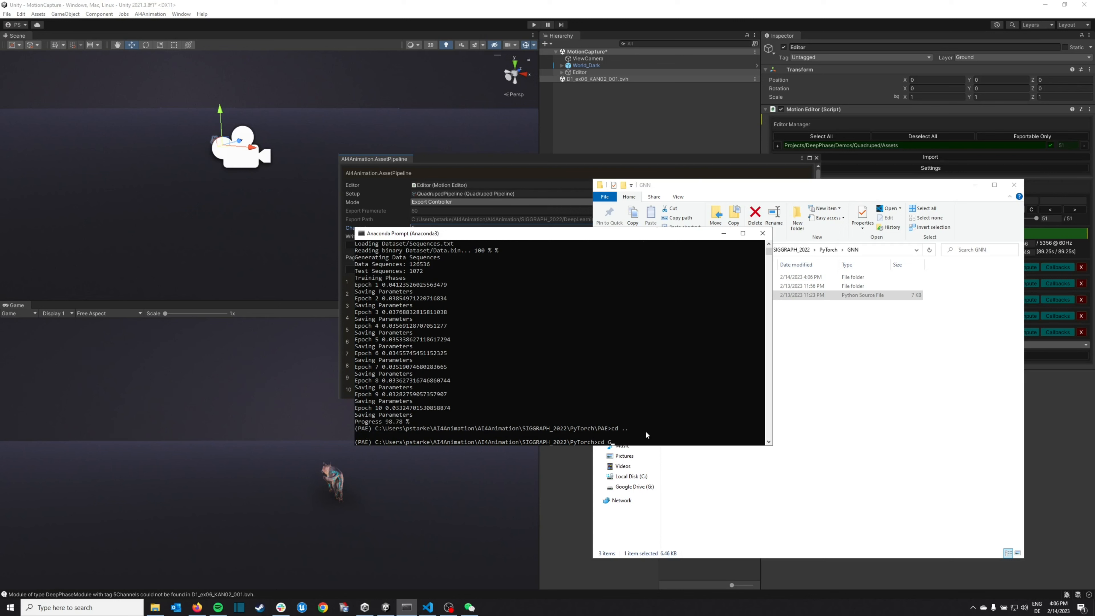
{"action": "type", "text": "NN"}
{"action": "key", "text": "Return"}
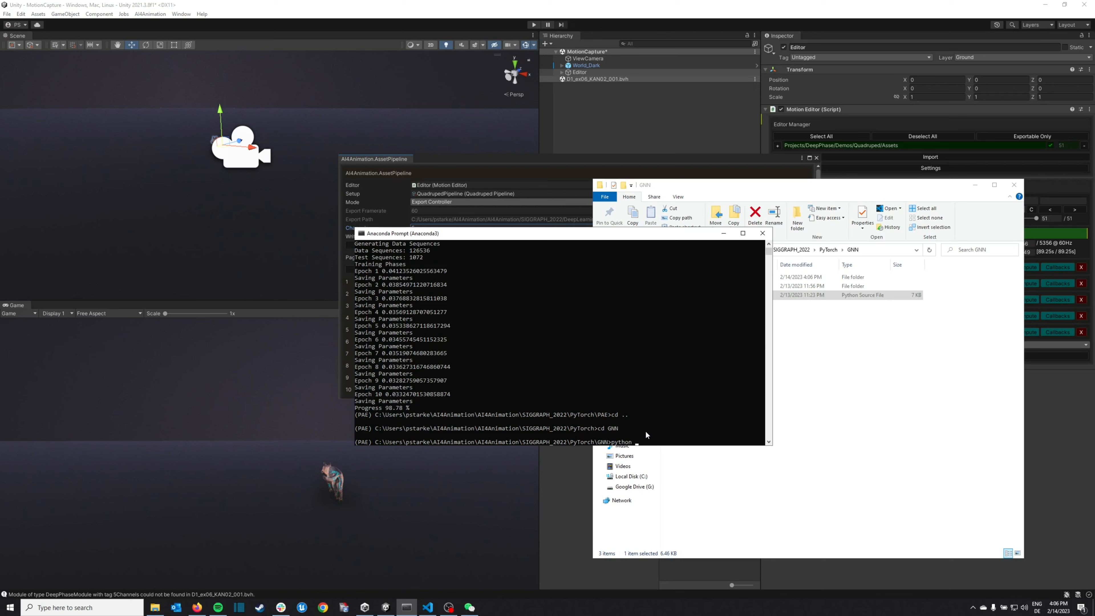
{"action": "left_click_drag", "start_coordinate": [667, 237], "coordinate": [487, 218]}
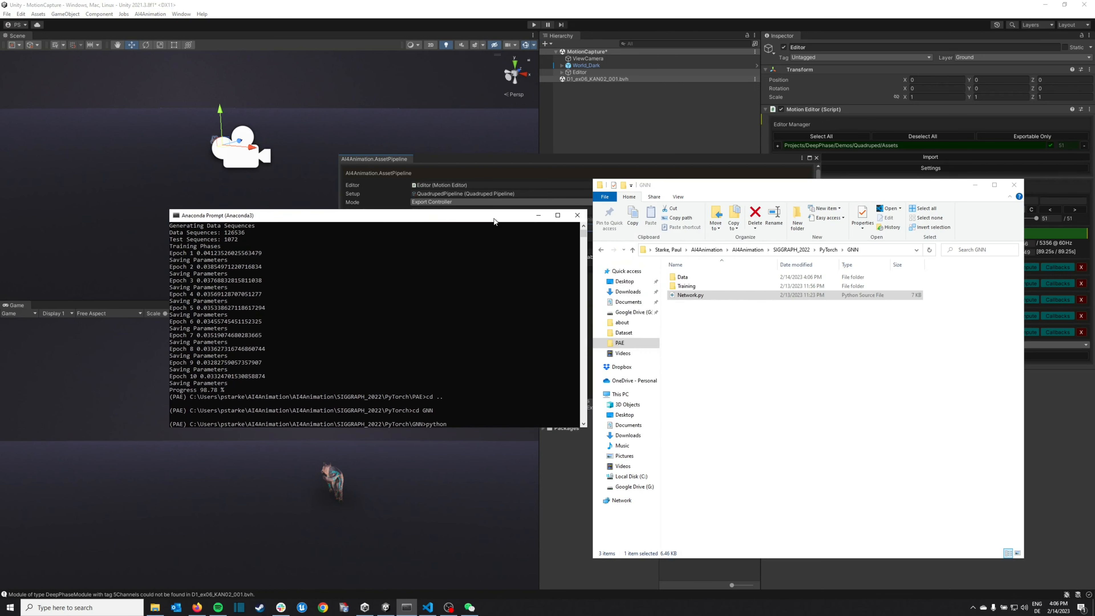
- Open the GNN folder's Network.py in Visual Studio Code and examine the start index in its gating_indices definition
{"action": "left_click", "coordinate": [707, 295]}
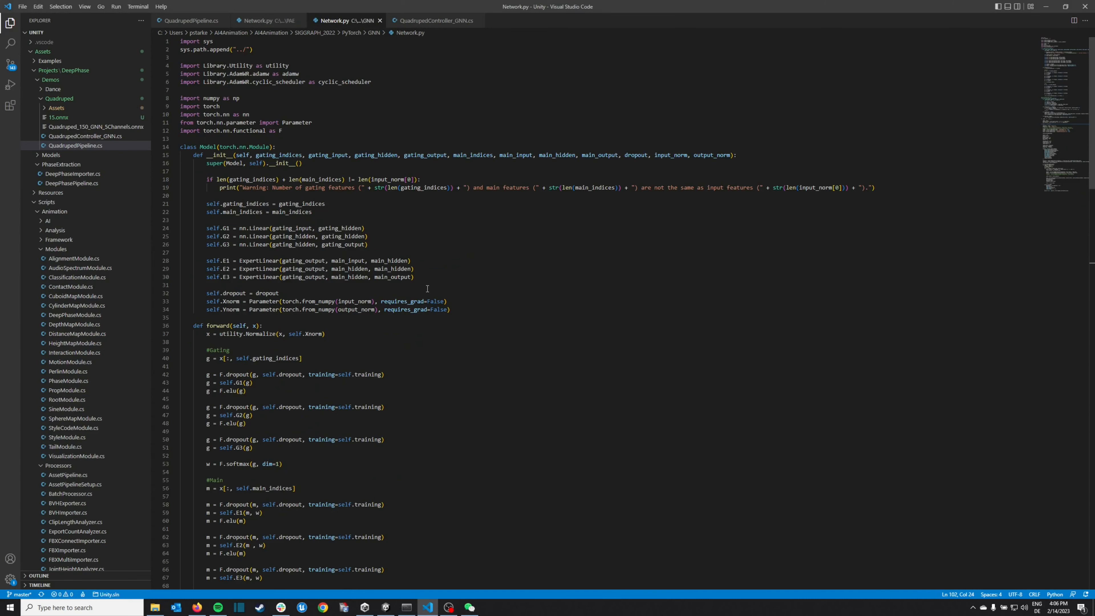
{"action": "scroll", "coordinate": [427, 289], "scroll_direction": "down", "scroll_amount": 15}
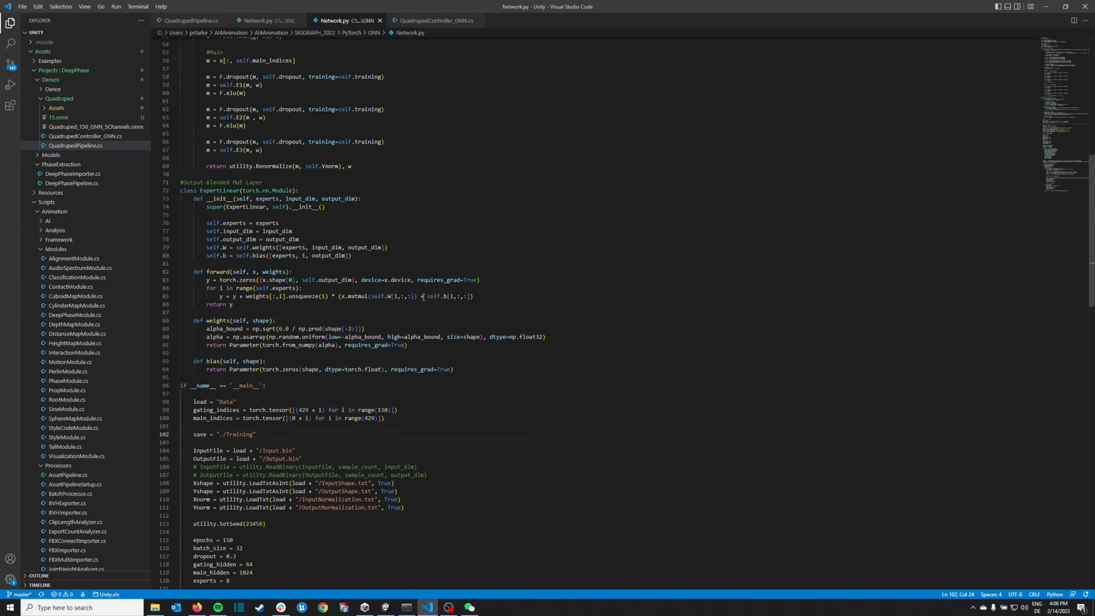
{"action": "scroll", "coordinate": [406, 305], "scroll_direction": "down", "scroll_amount": 3}
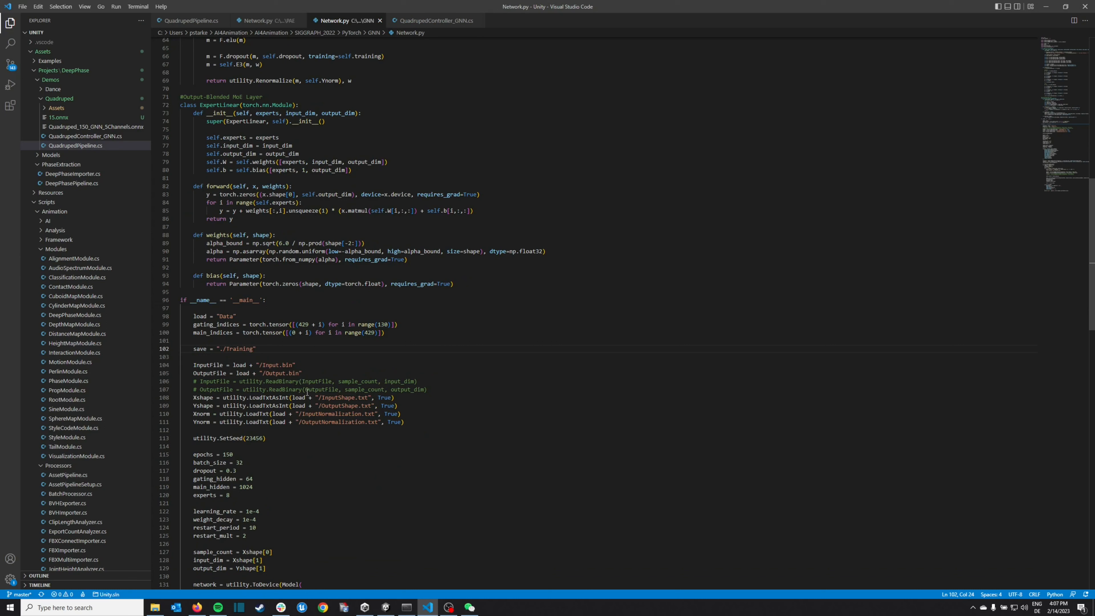
{"action": "double_click", "coordinate": [304, 324]}
- In File Explorer, go to the Data folder of PyTorch's GNN project and open InputLabels.txt
{"action": "left_click", "coordinate": [155, 607]}
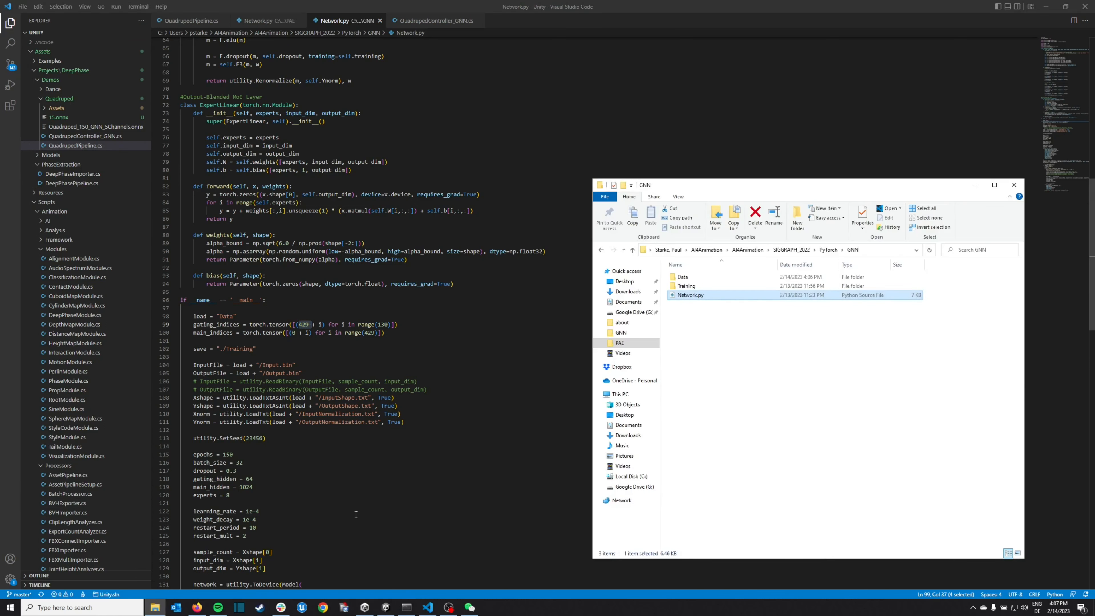
{"action": "left_click", "coordinate": [825, 250]}
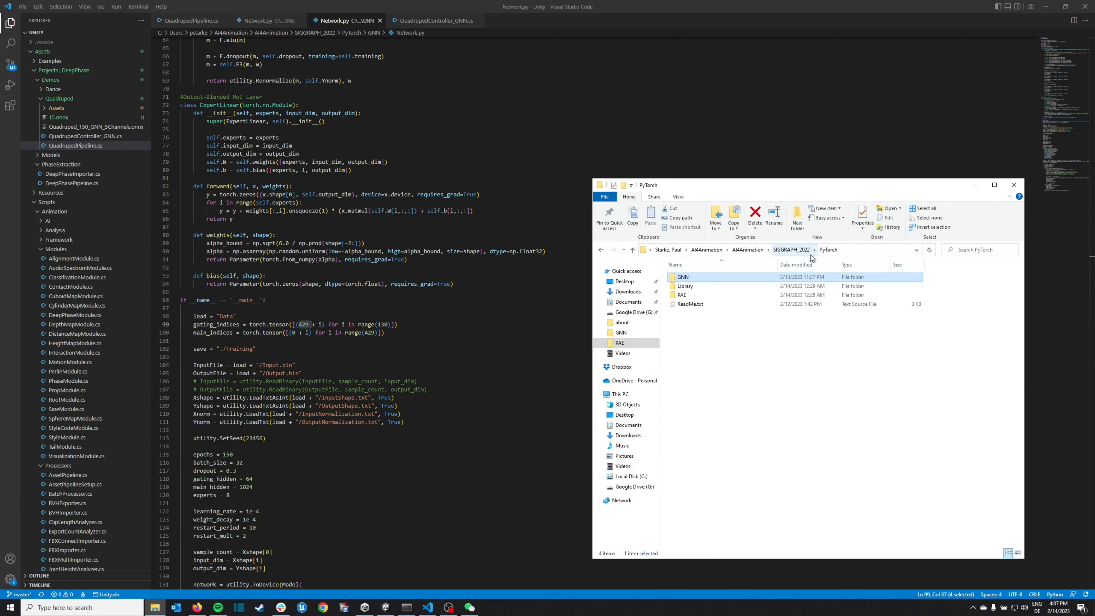
{"action": "left_click", "coordinate": [799, 251]}
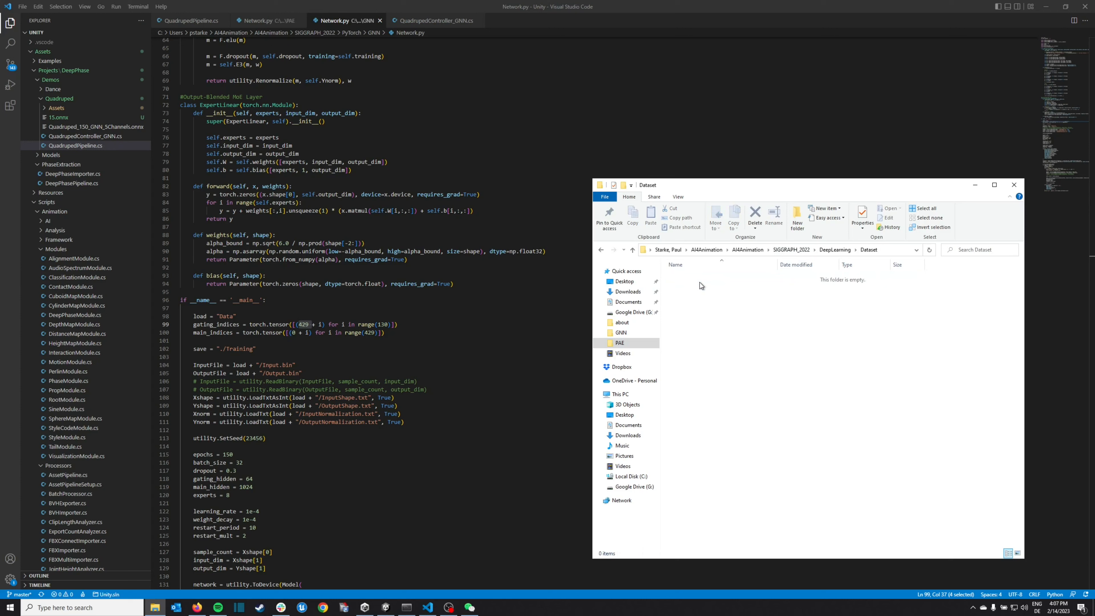
{"action": "left_click", "coordinate": [791, 250]}
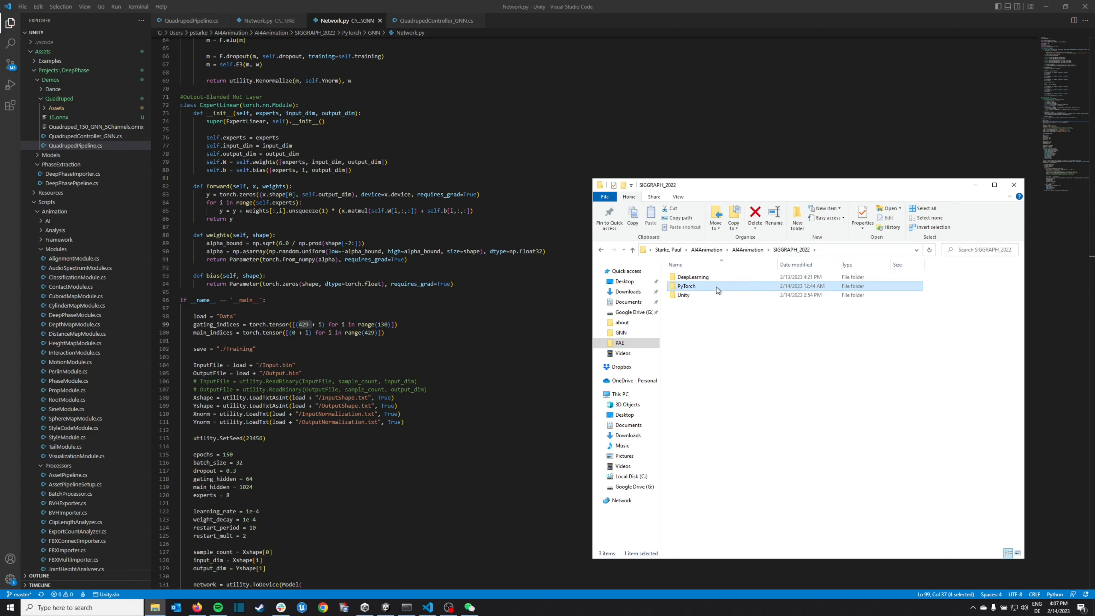
{"action": "double_click", "coordinate": [716, 278]}
{"action": "double_click", "coordinate": [709, 278]}
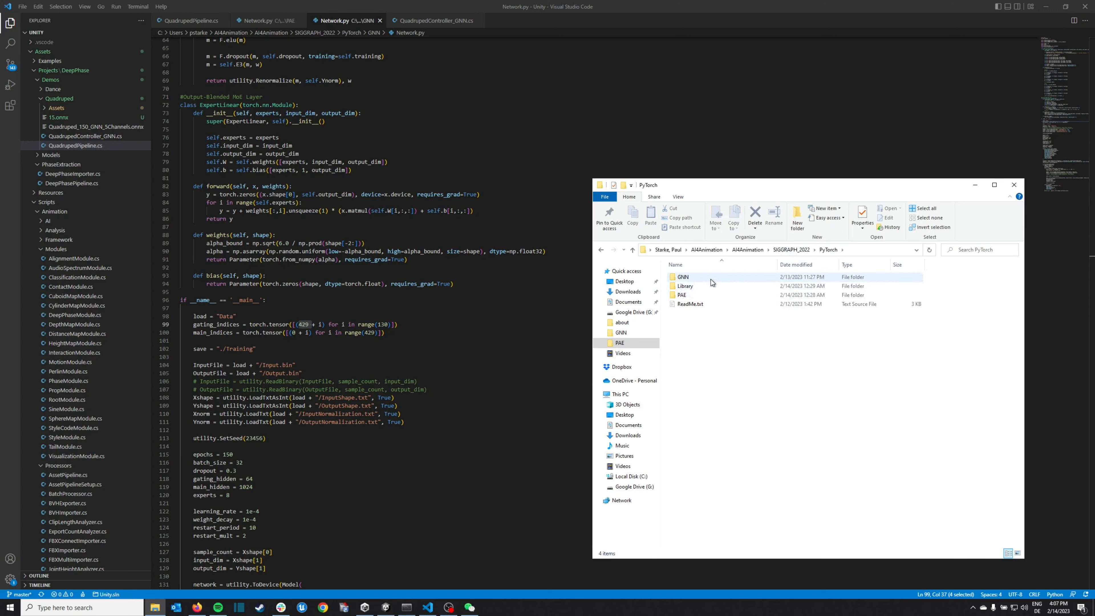
{"action": "left_click", "coordinate": [710, 279]}
{"action": "double_click", "coordinate": [709, 280]}
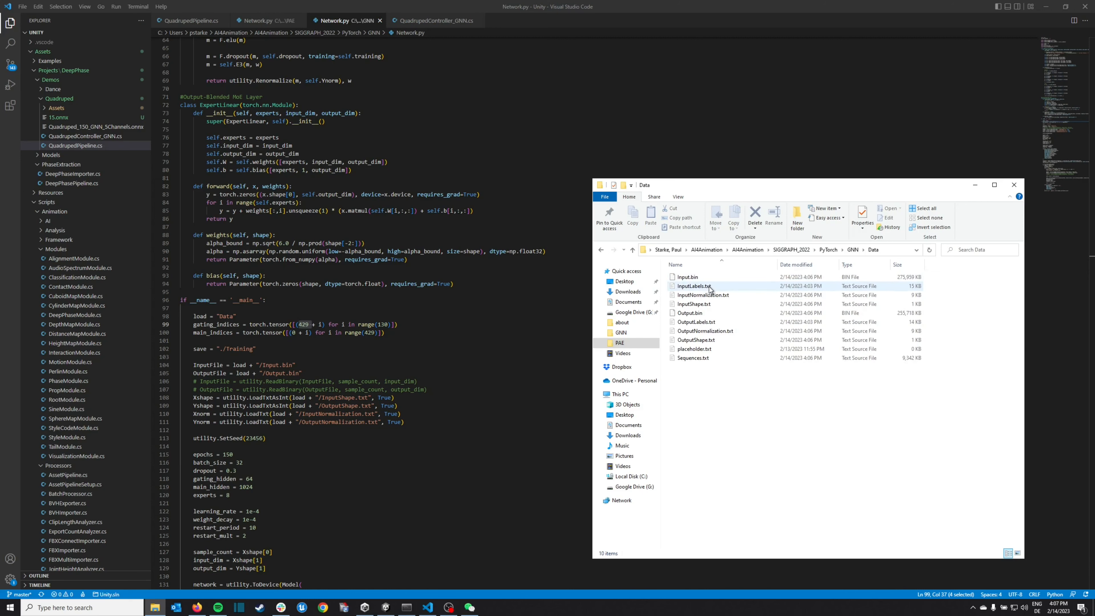
{"action": "double_click", "coordinate": [709, 287]}
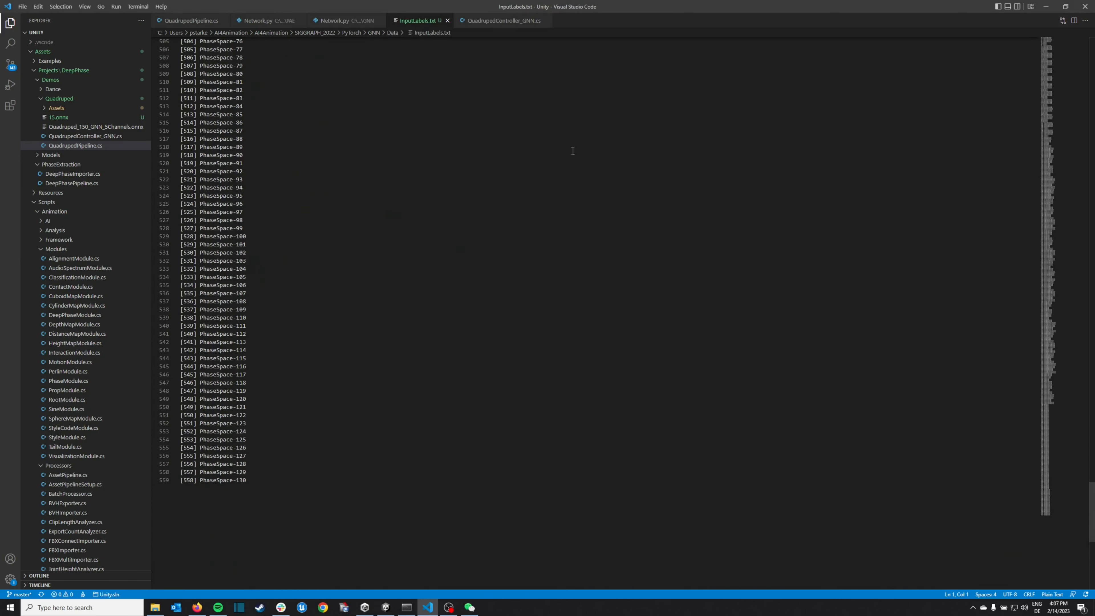
- Find the first PhaseSpace entry in InputLabels.txt and compare its index with the gating_indices start value in the GNN Network.py
{"action": "scroll", "coordinate": [510, 200], "scroll_direction": "up", "scroll_amount": 20}
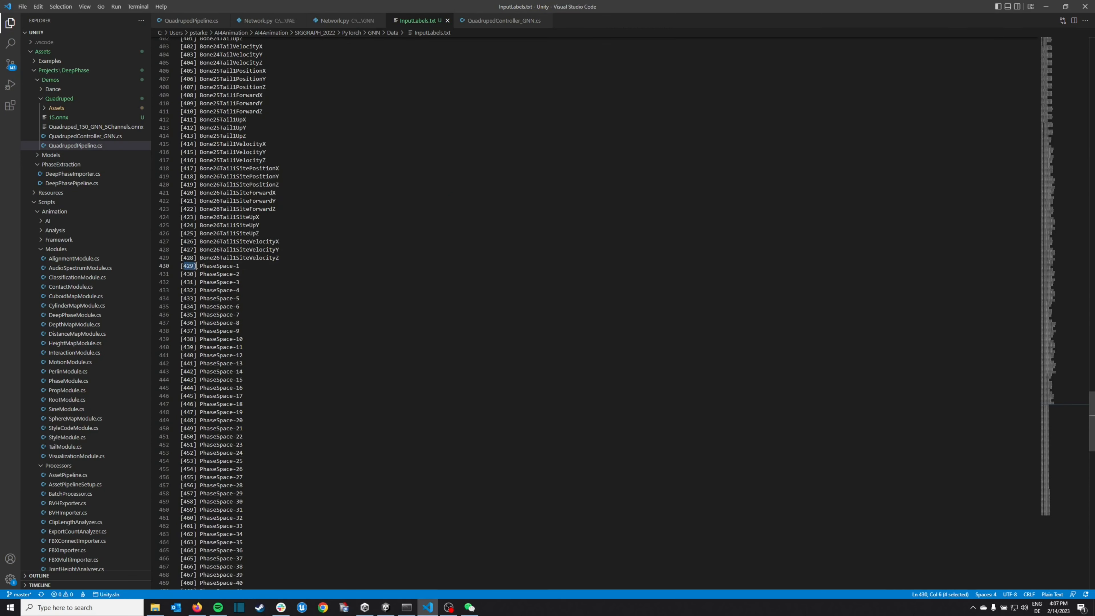
{"action": "left_click_drag", "start_coordinate": [200, 266], "coordinate": [254, 266]}
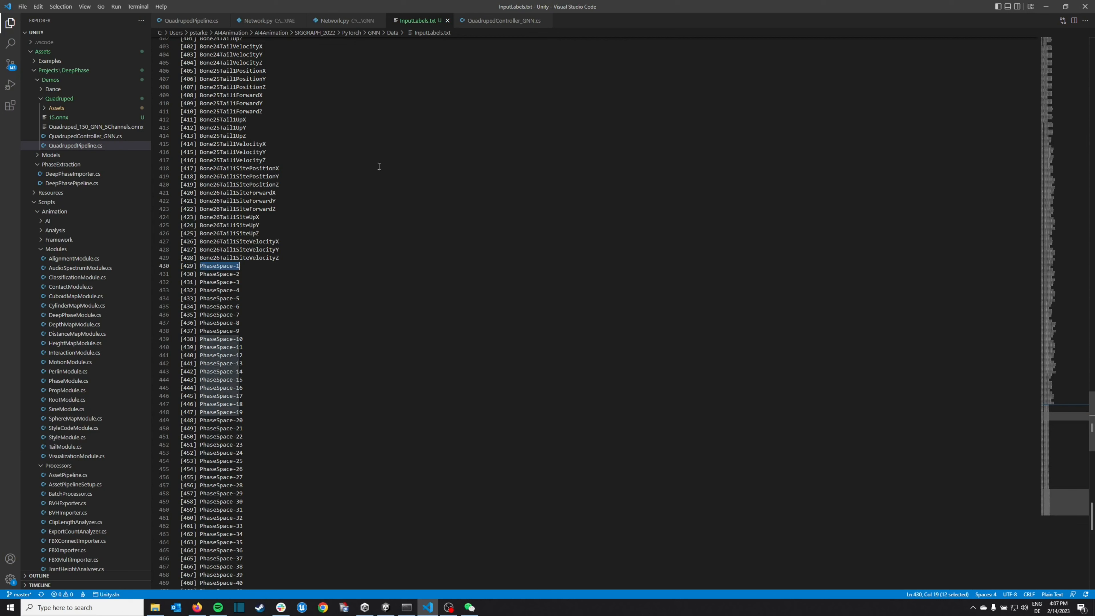
{"action": "left_click", "coordinate": [366, 22]}
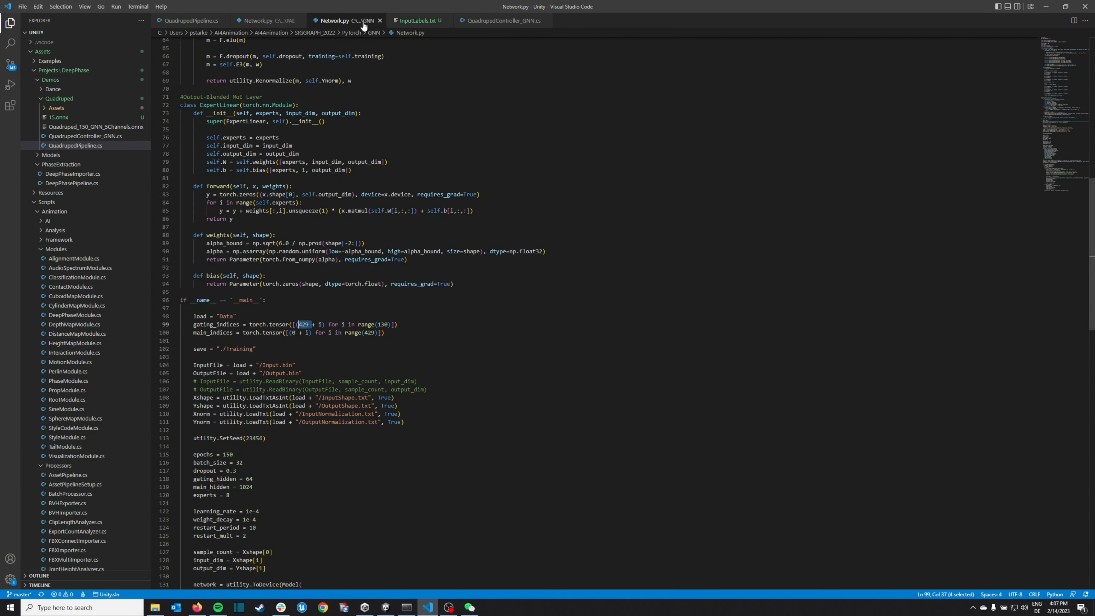
- Find the last PhaseSpace entry in InputLabels.txt and compare its number with the gating_indices range in the GNN Network.py
{"action": "left_click", "coordinate": [417, 20]}
{"action": "scroll", "coordinate": [330, 304], "scroll_direction": "down", "scroll_amount": 10}
{"action": "scroll", "coordinate": [330, 307], "scroll_direction": "down", "scroll_amount": 10}
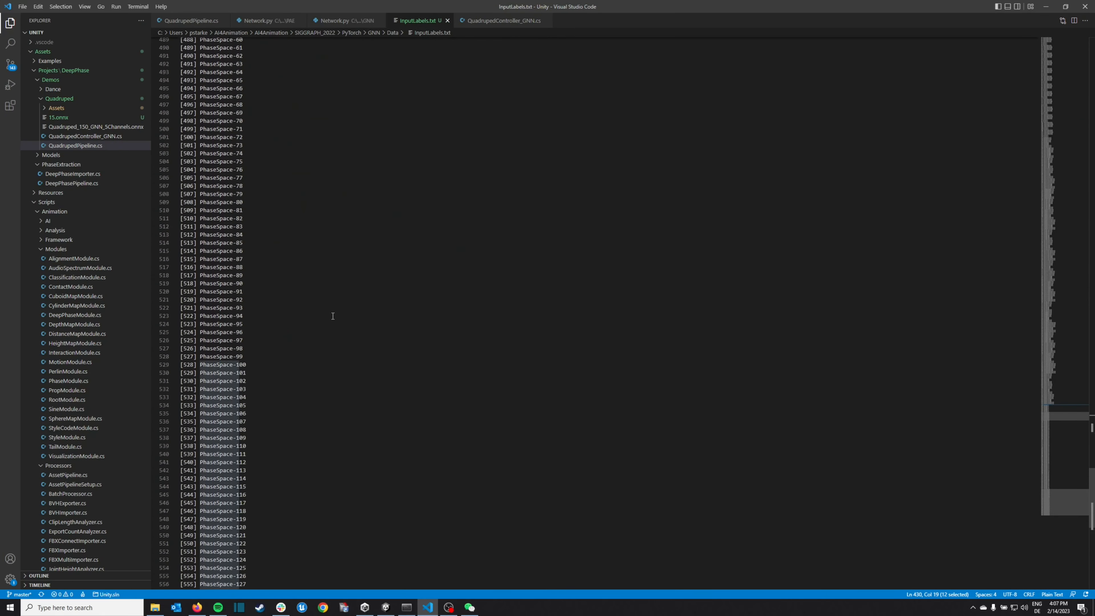
{"action": "left_click_drag", "start_coordinate": [246, 480], "coordinate": [236, 480]}
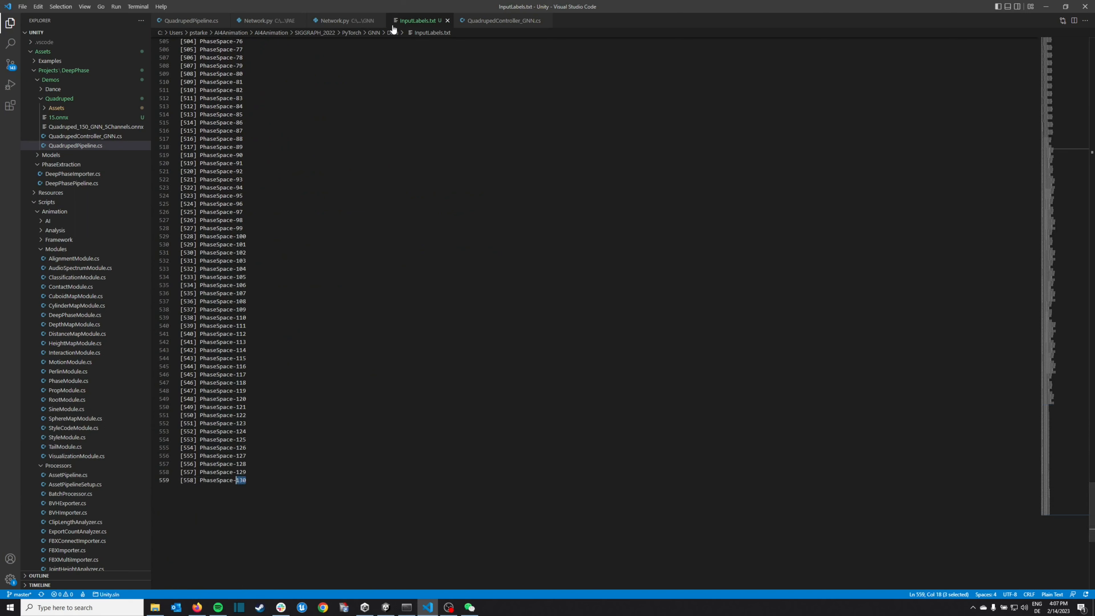
{"action": "left_click", "coordinate": [363, 22]}
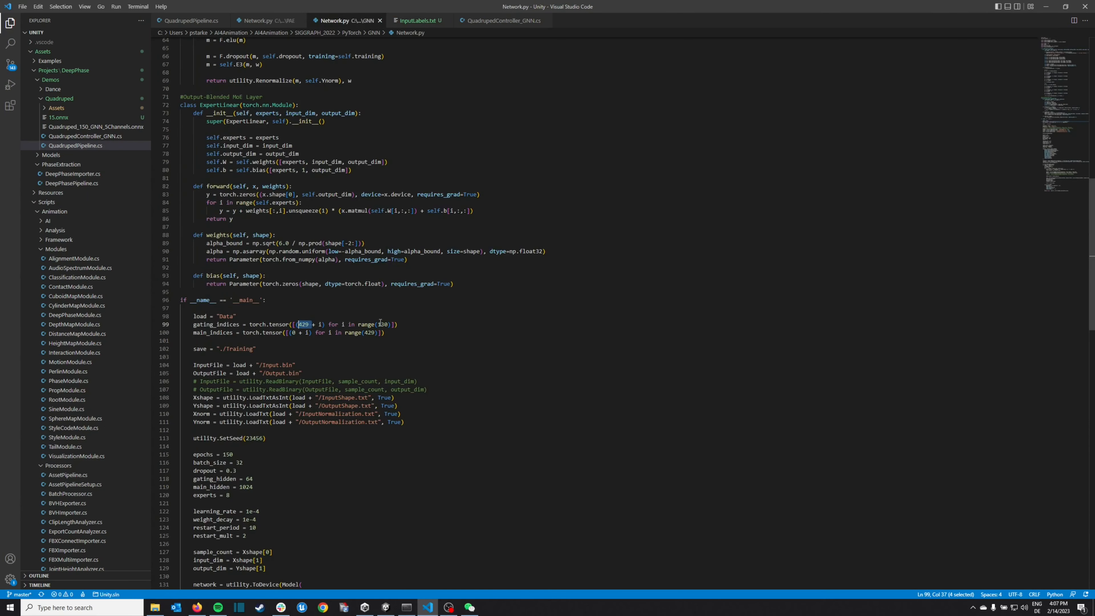
{"action": "left_click_drag", "start_coordinate": [380, 324], "coordinate": [389, 326]}
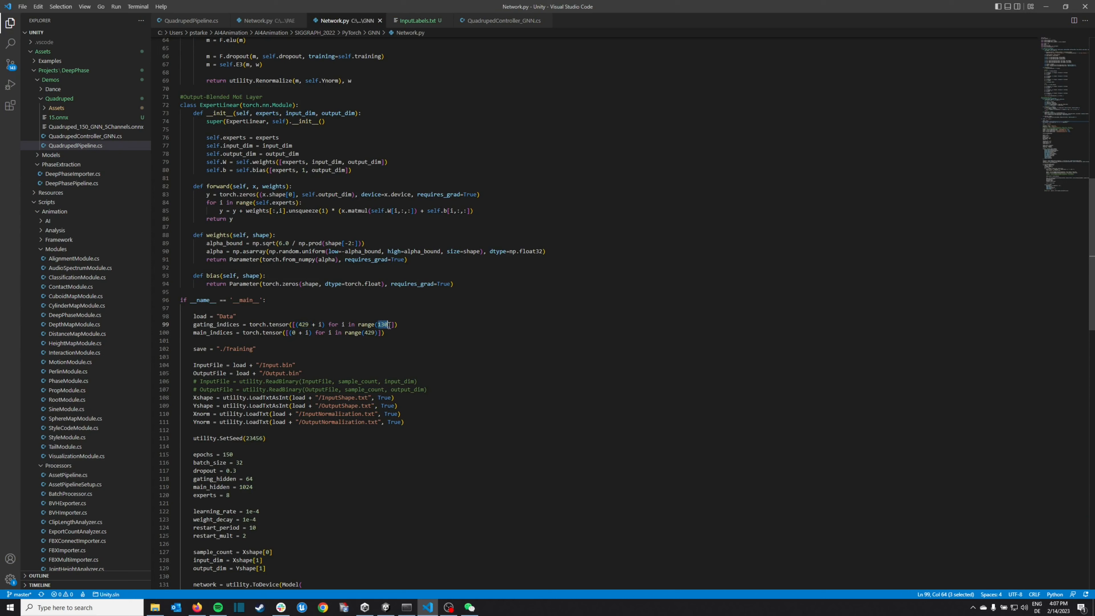
{"action": "left_click", "coordinate": [412, 334]}
- Switch to the Anaconda Prompt and start the GNN training with python Network.py
{"action": "key", "text": "alt+Tab"}
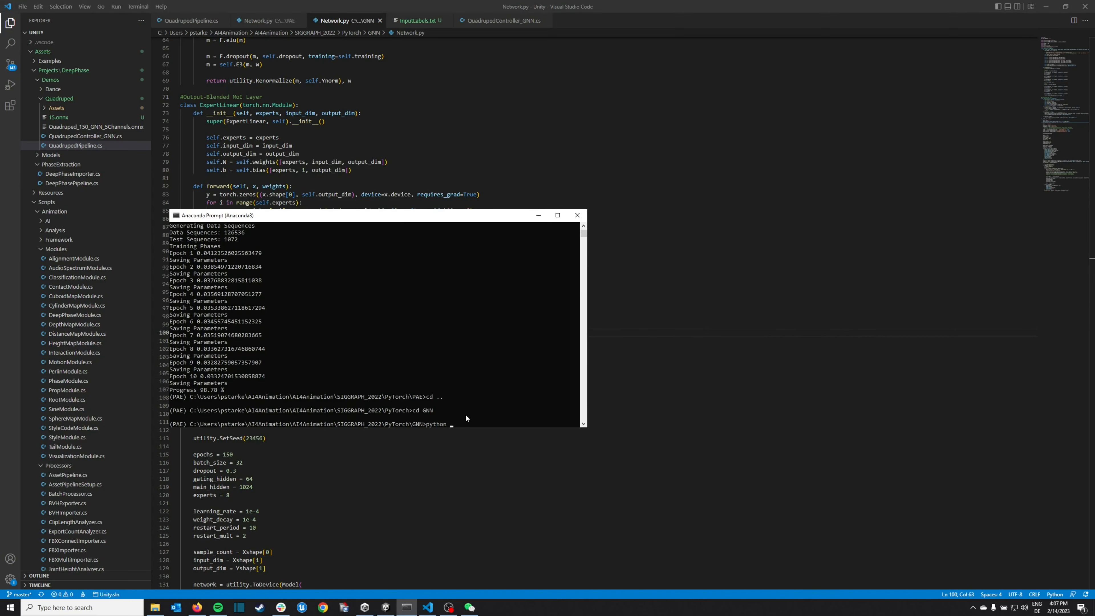
{"action": "type", "text": "python Network.py"}
{"action": "key", "text": "Return"}
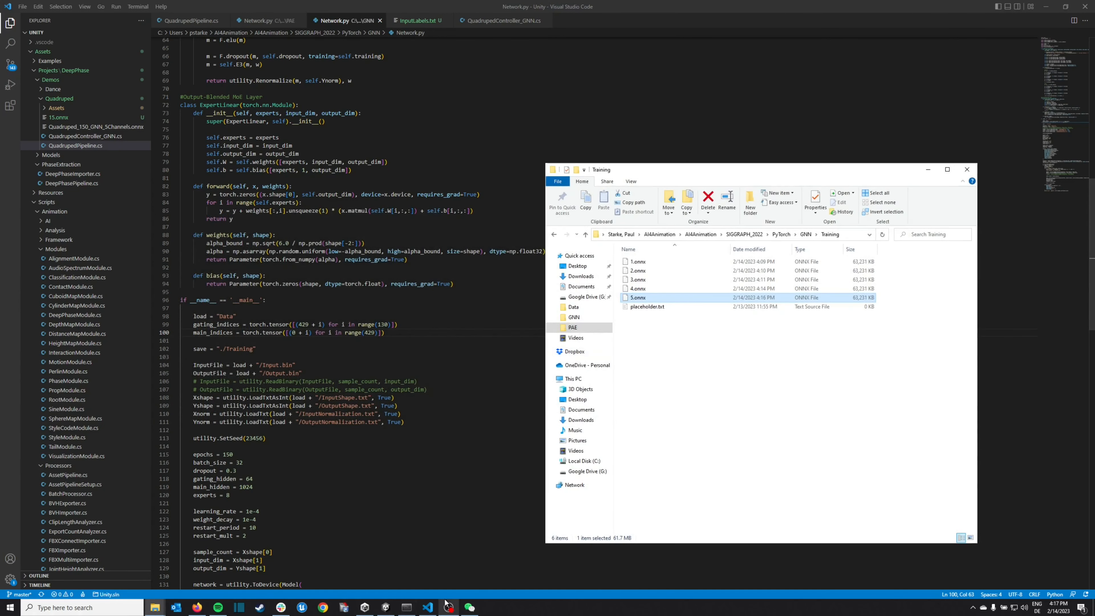
- Switch to Unity, close the AssetPipeline window, and import 5.onnx from GNN's Training folder into the project's Quadruped folder
{"action": "mouse_move", "coordinate": [445, 601]}
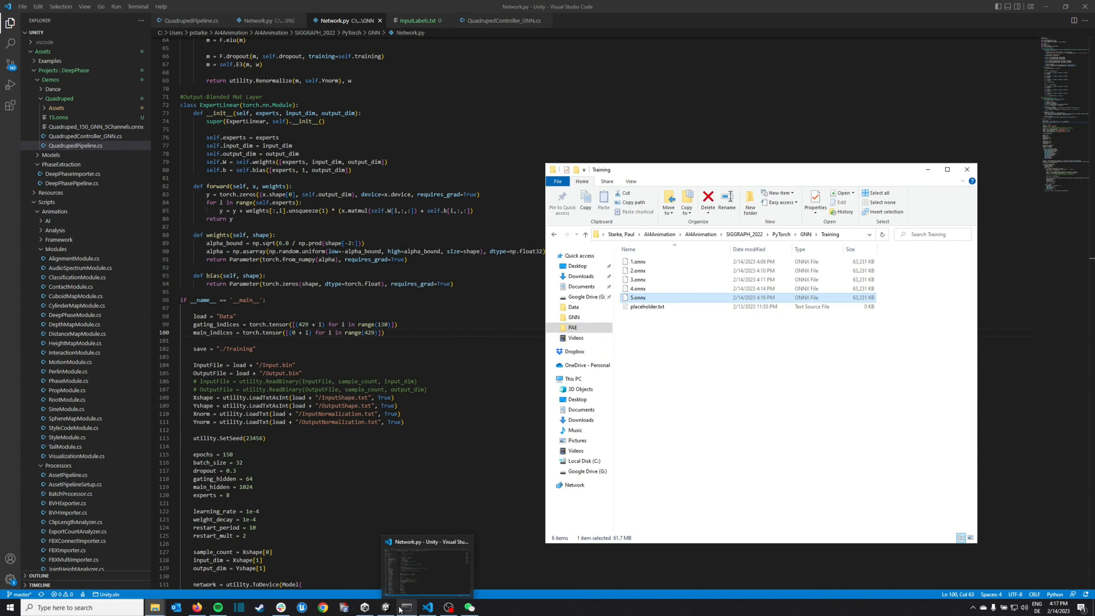
{"action": "left_click", "coordinate": [394, 595]}
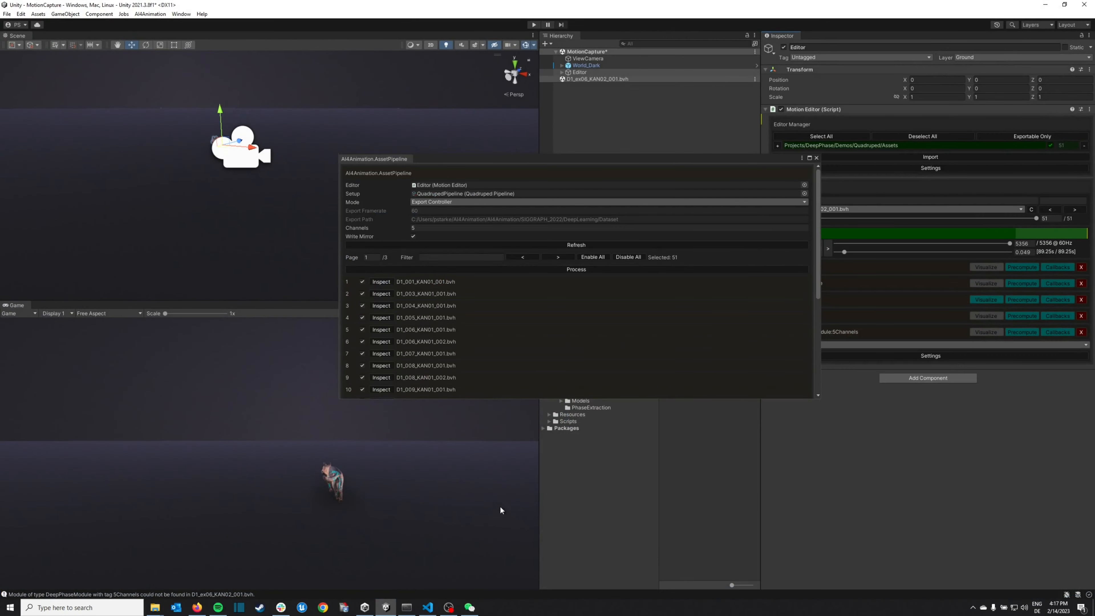
{"action": "left_click", "coordinate": [817, 158]}
{"action": "key", "text": "alt+Tab"}
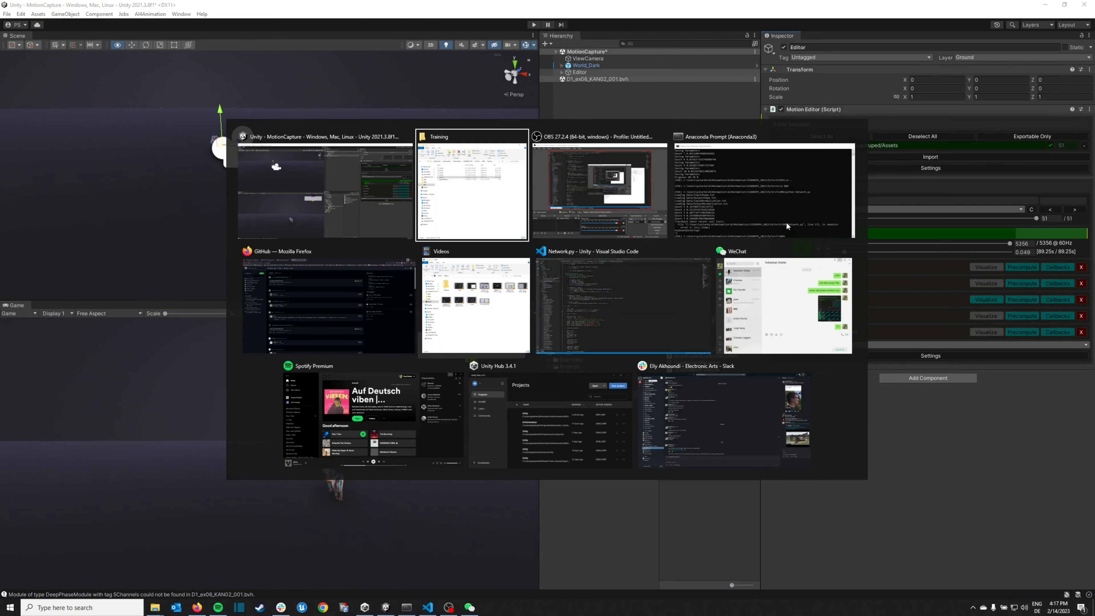
{"action": "left_click_drag", "start_coordinate": [707, 169], "coordinate": [329, 149]}
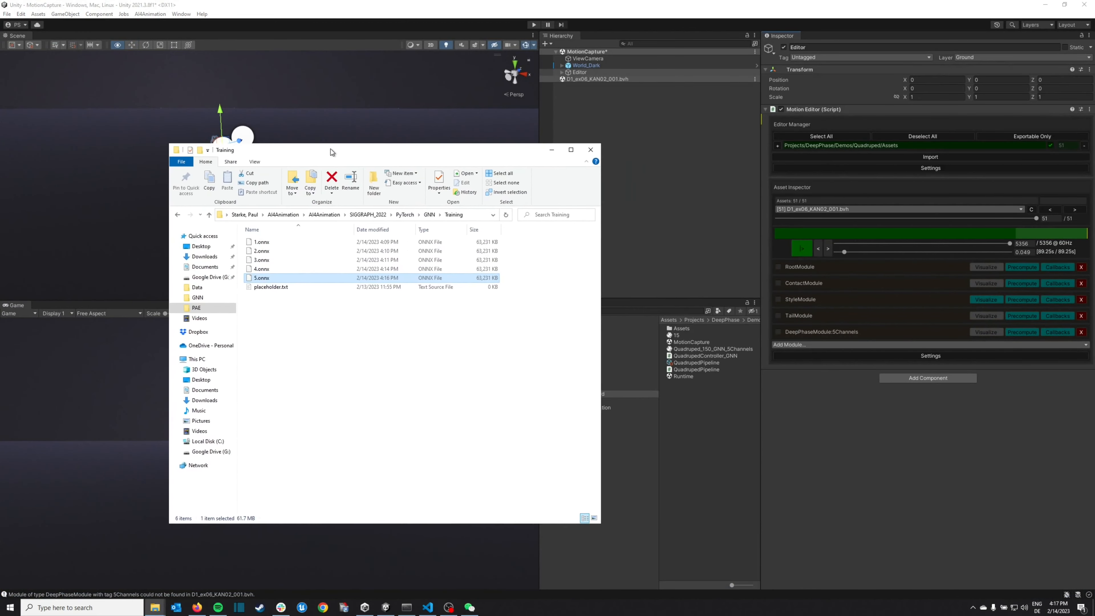
{"action": "left_click_drag", "start_coordinate": [266, 282], "coordinate": [703, 414]}
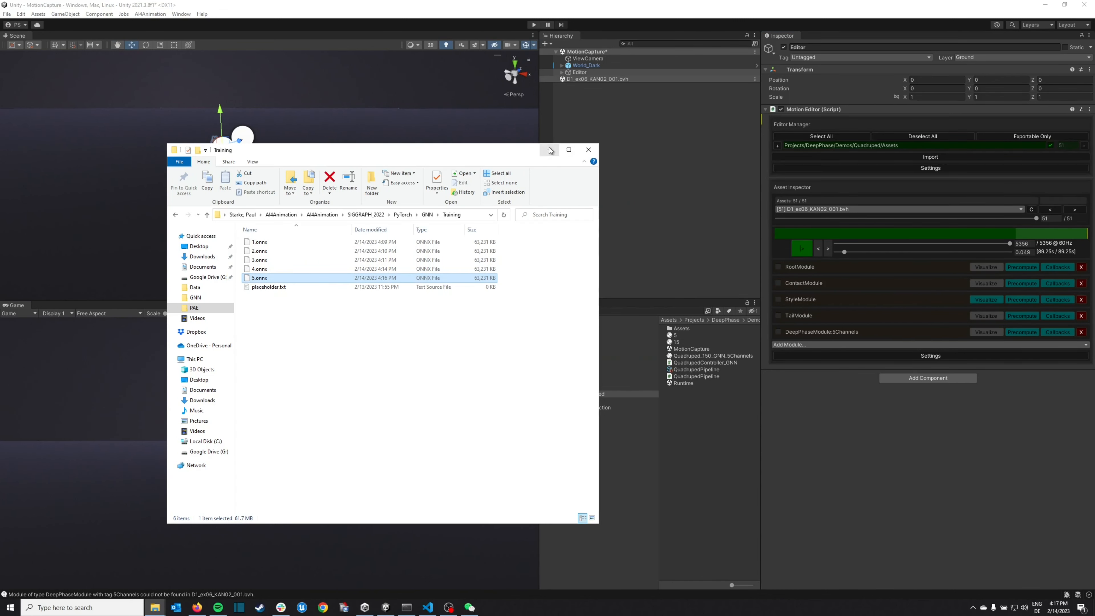
{"action": "left_click", "coordinate": [589, 150]}
- Open the Quadruped demo's Runtime scene, resolving the save prompt for MotionCapture, and show the import settings of model 5
{"action": "double_click", "coordinate": [684, 384]}
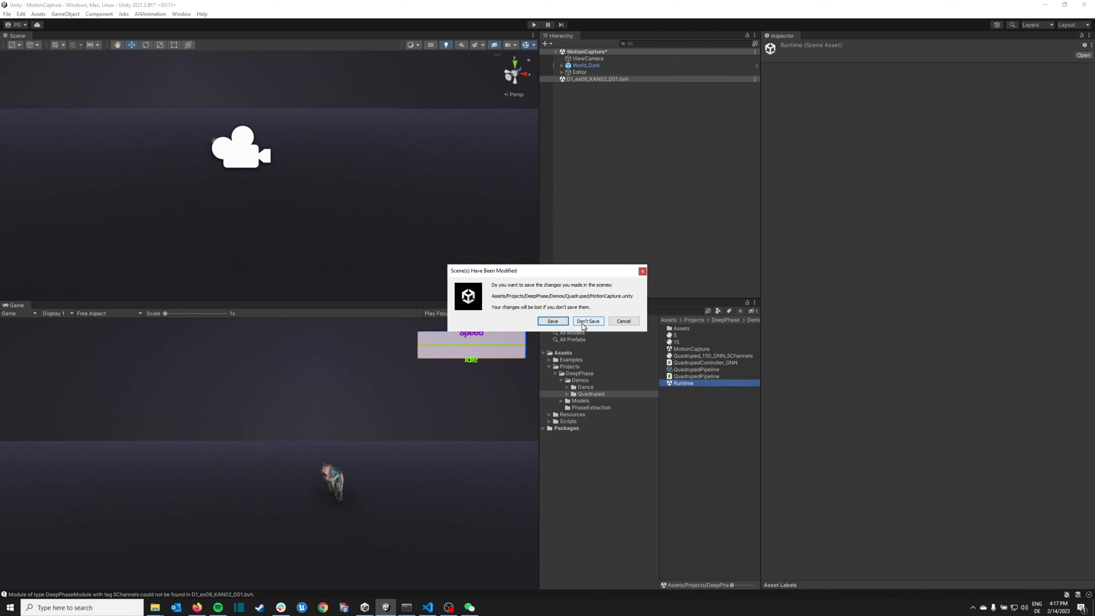
{"action": "left_click", "coordinate": [566, 322]}
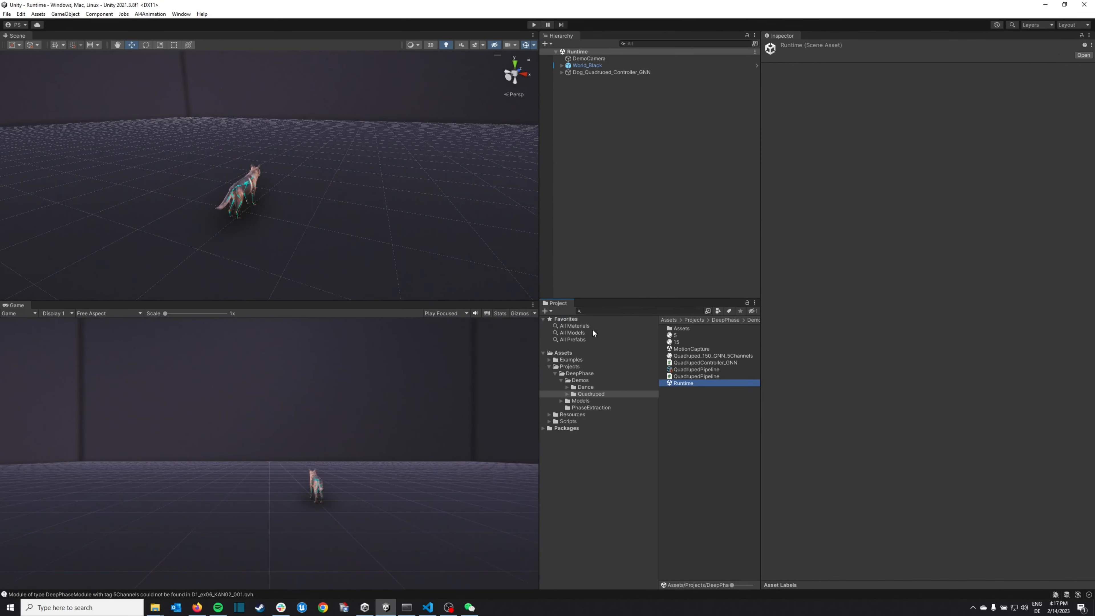
{"action": "left_click", "coordinate": [676, 336]}
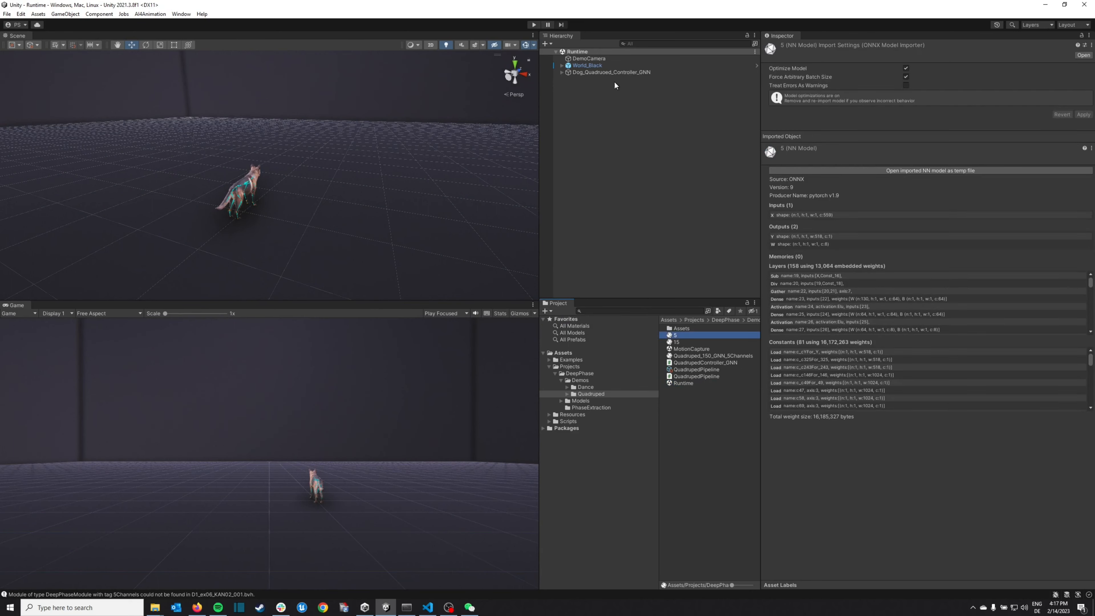
- Assign model 5 as the Neural Network model of Dog_Quadruped_Controller_GNN and start play mode
{"action": "left_click", "coordinate": [599, 73]}
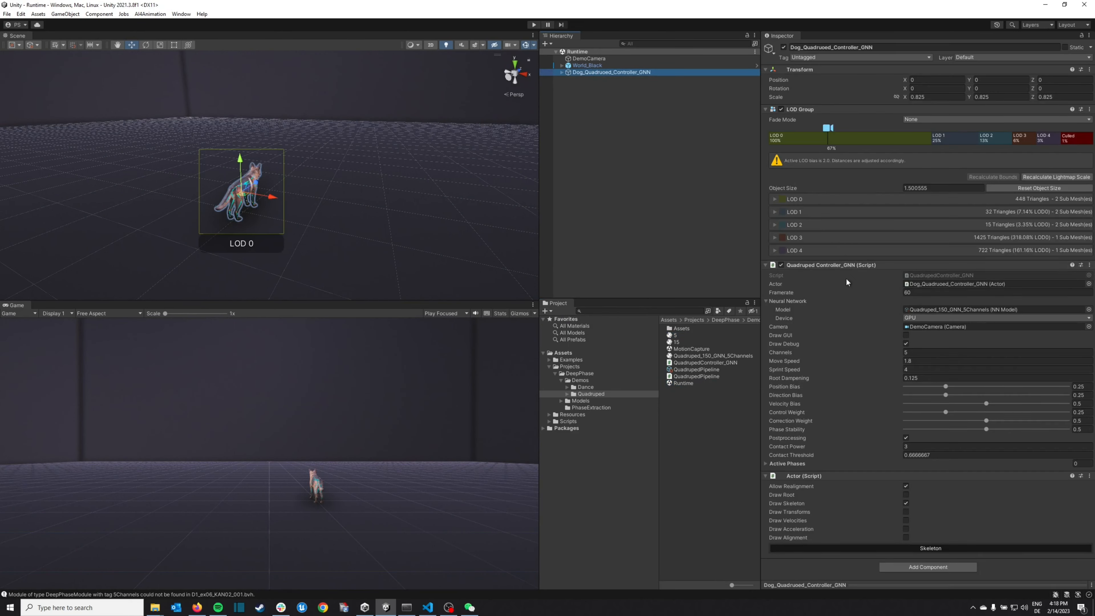
{"action": "left_click", "coordinate": [767, 302]}
{"action": "left_click", "coordinate": [766, 301]}
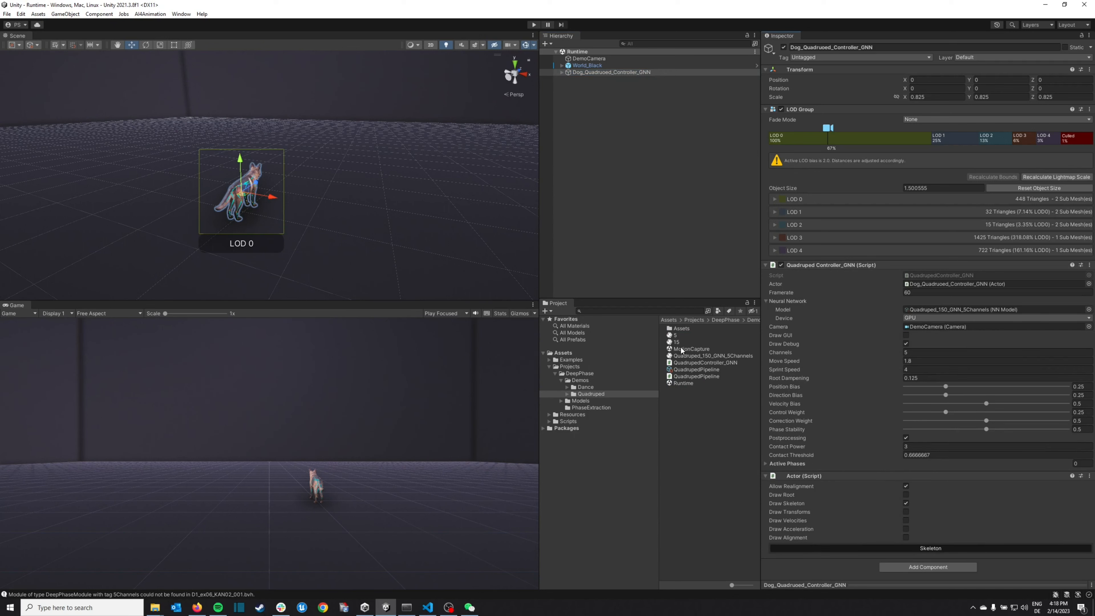
{"action": "left_click_drag", "start_coordinate": [675, 335], "coordinate": [933, 308]}
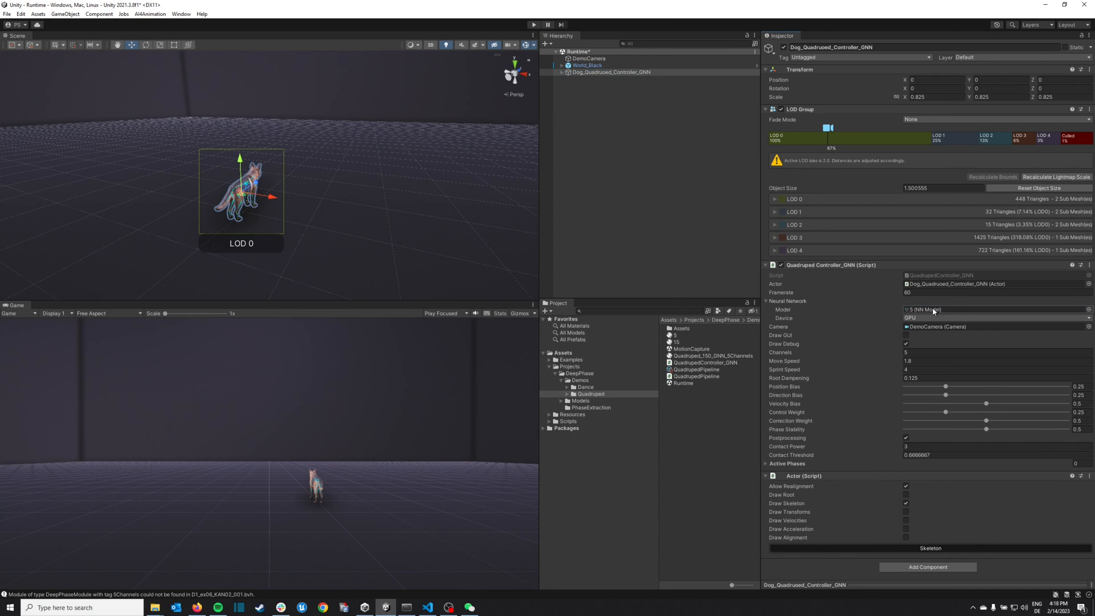
{"action": "left_click", "coordinate": [534, 24]}
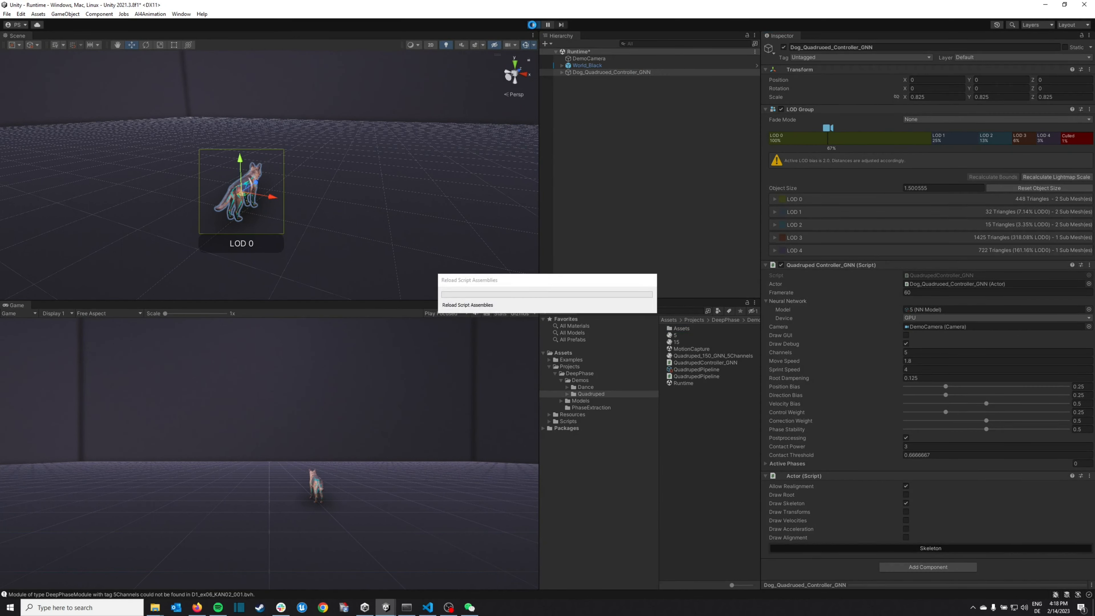